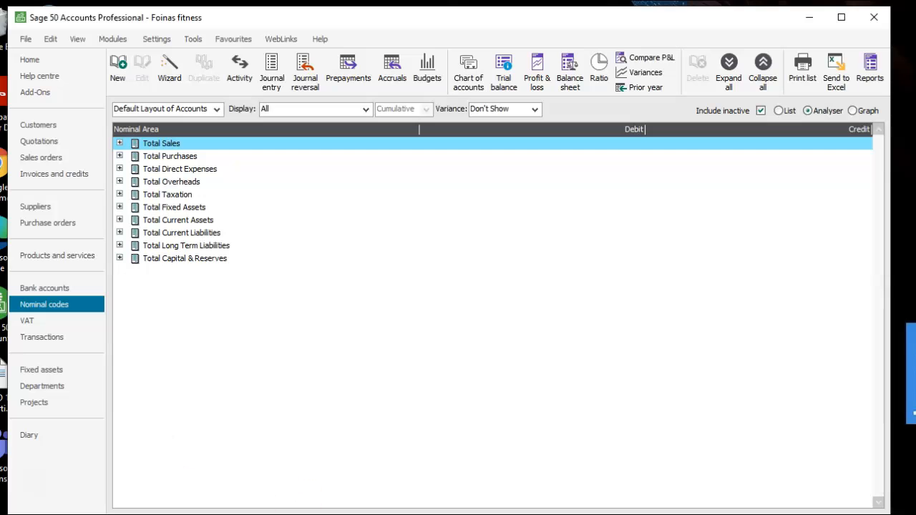
Review the trial balance figures in the PA 1 Foina fitness Word document, then return to the accounts program.
key(alt+Tab)
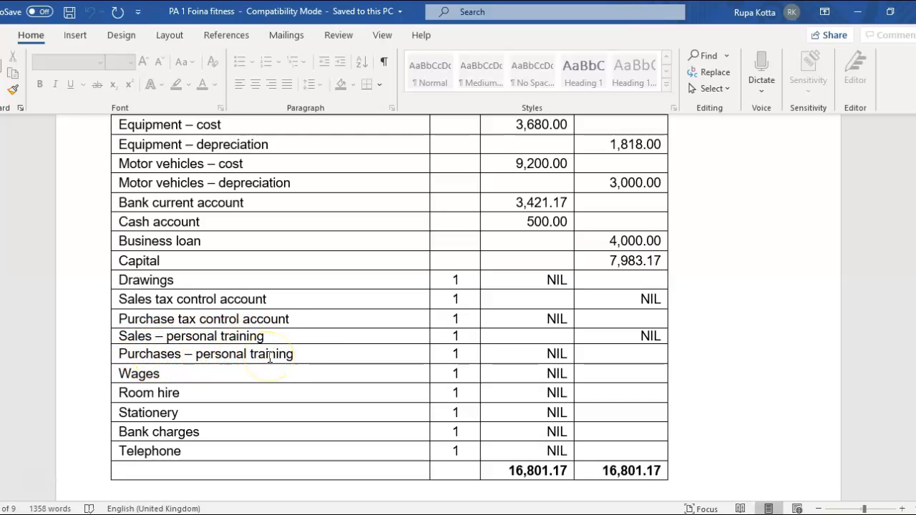
click(859, 17)
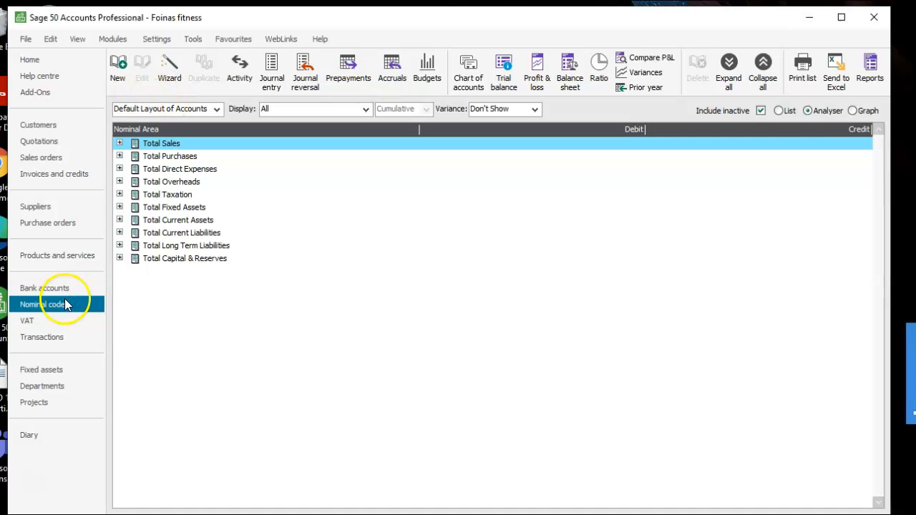
Open a new nominal record and select account 0030 Office Equipment.
click(118, 74)
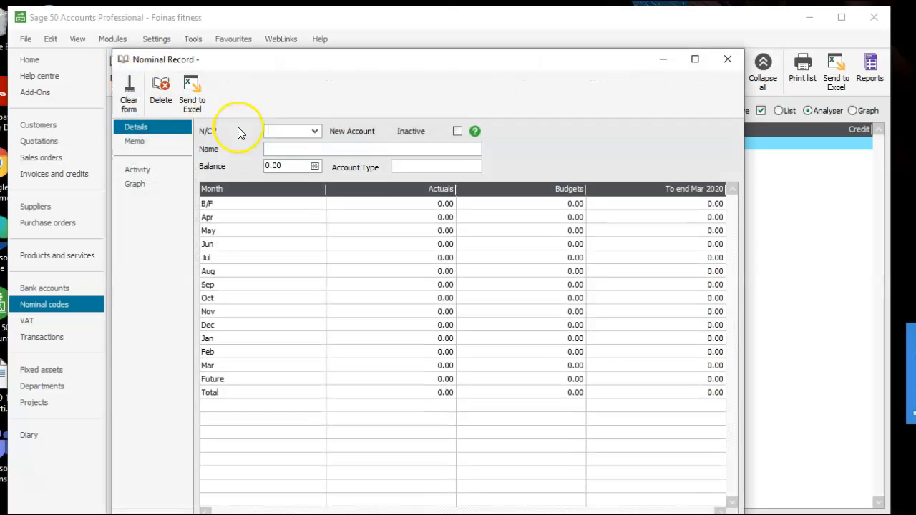
click(318, 132)
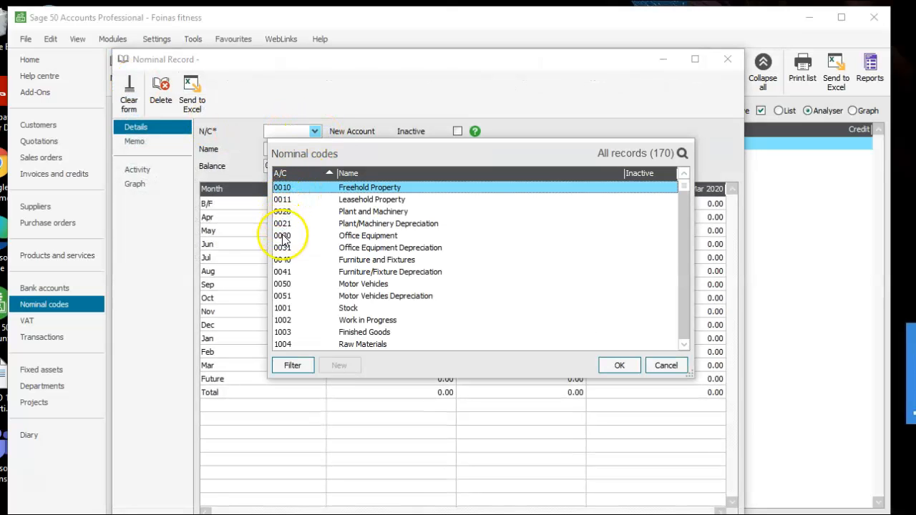
click(347, 239)
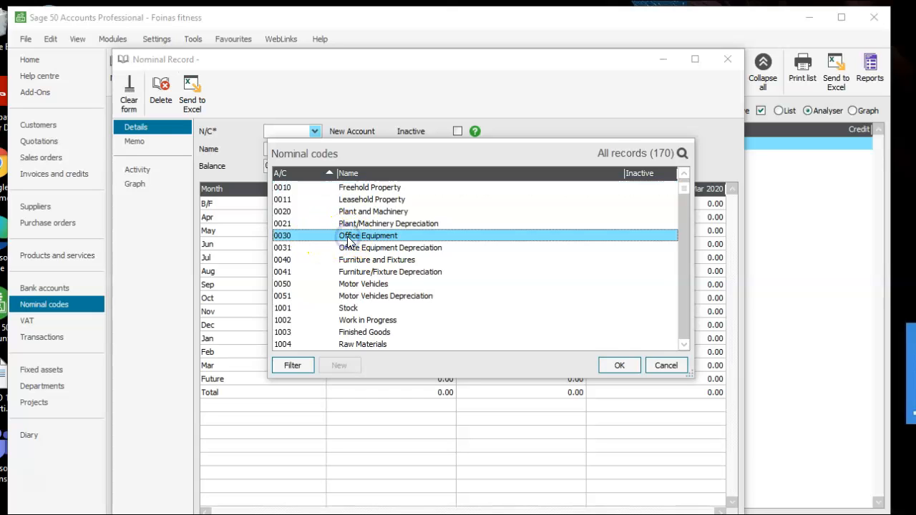
click(617, 365)
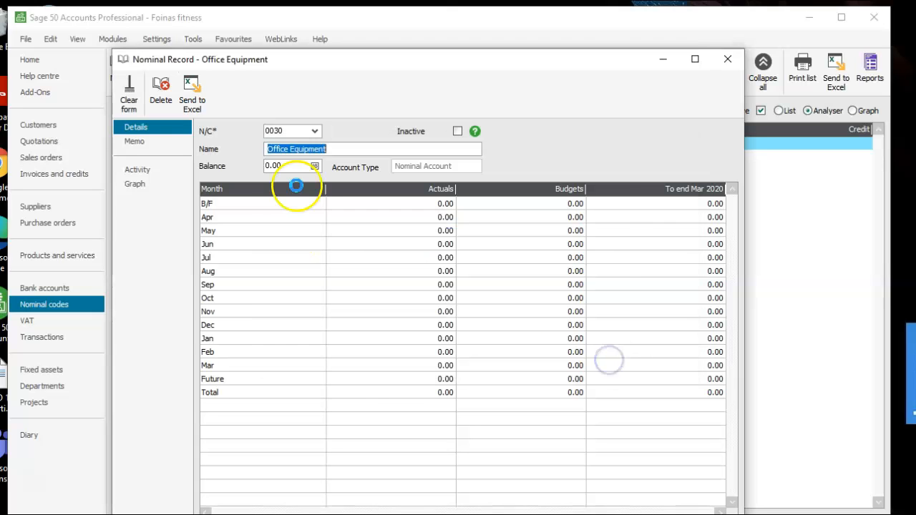
Rename nominal account 0030 to "Equipment - cost".
click(289, 148)
key(BackSpace)
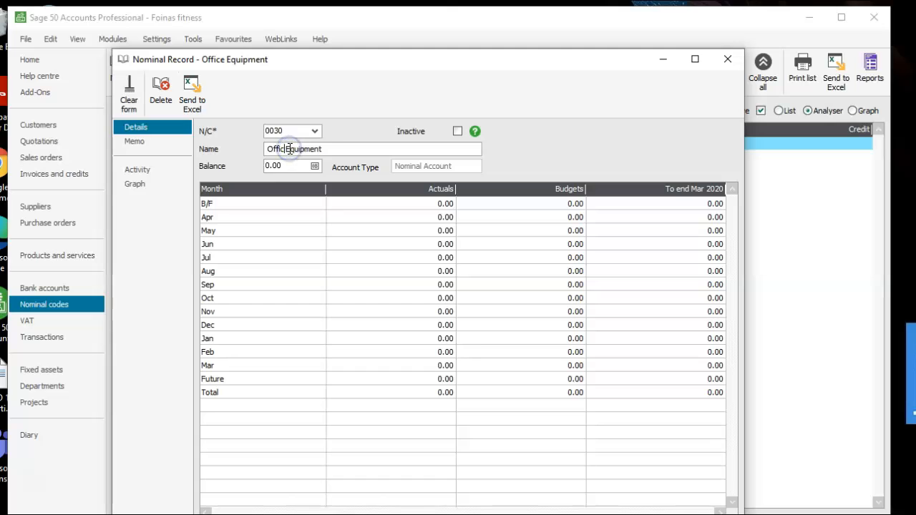
click(314, 147)
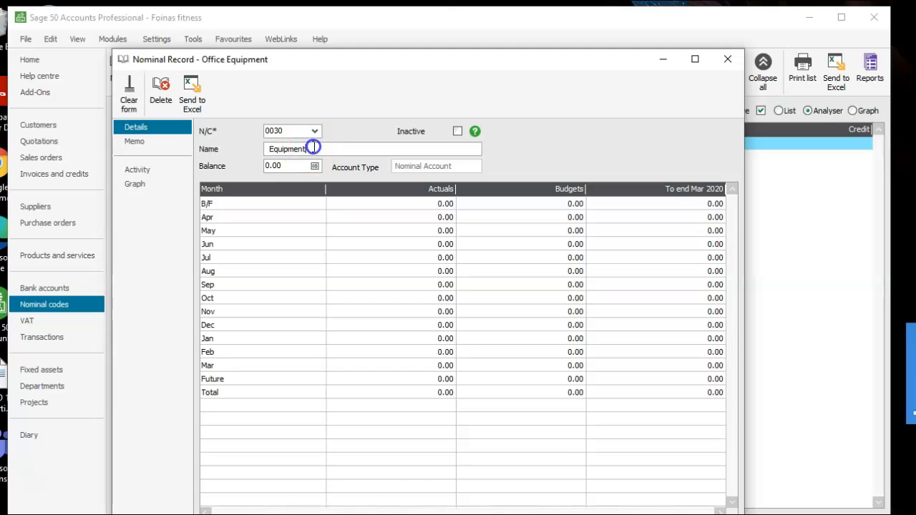
text(- cost)
Save the account details and enter a 3680.00 debit opening balance dated 01/04/2020 with reference O/Bal.
click(315, 166)
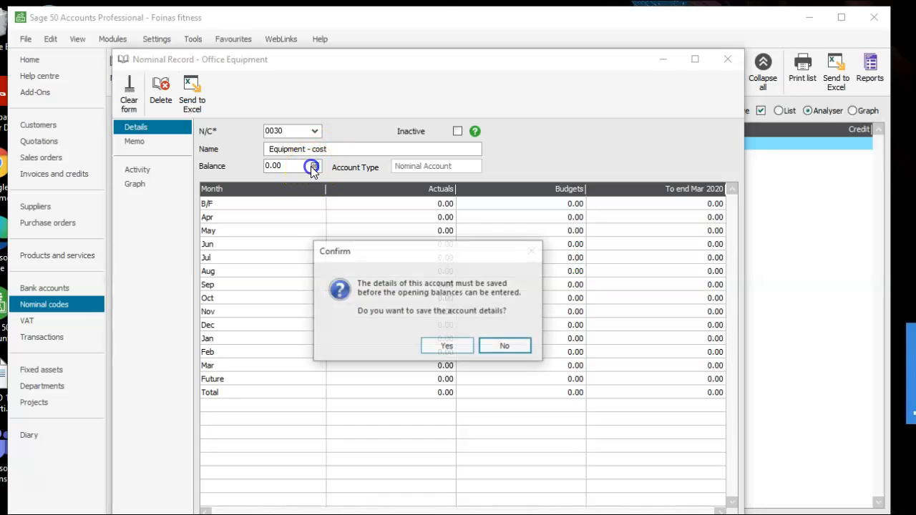
click(440, 346)
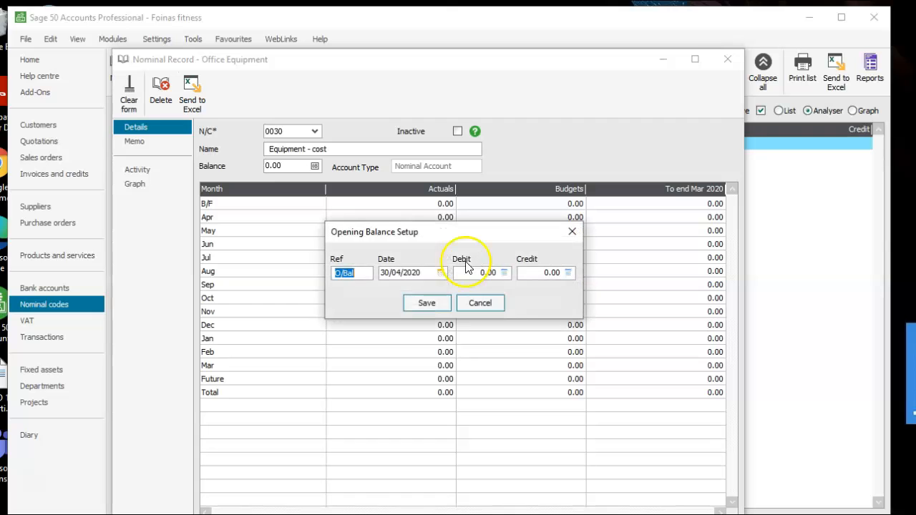
click(440, 274)
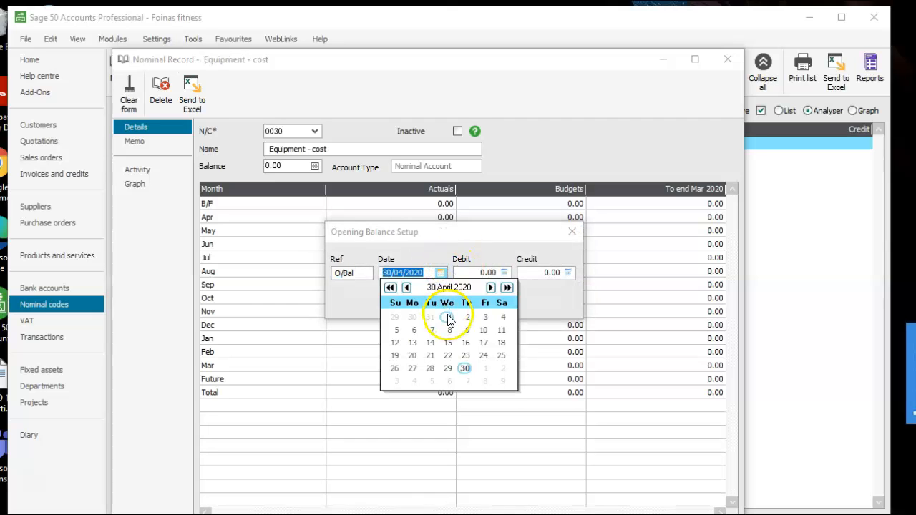
click(449, 317)
click(474, 270)
click(477, 271)
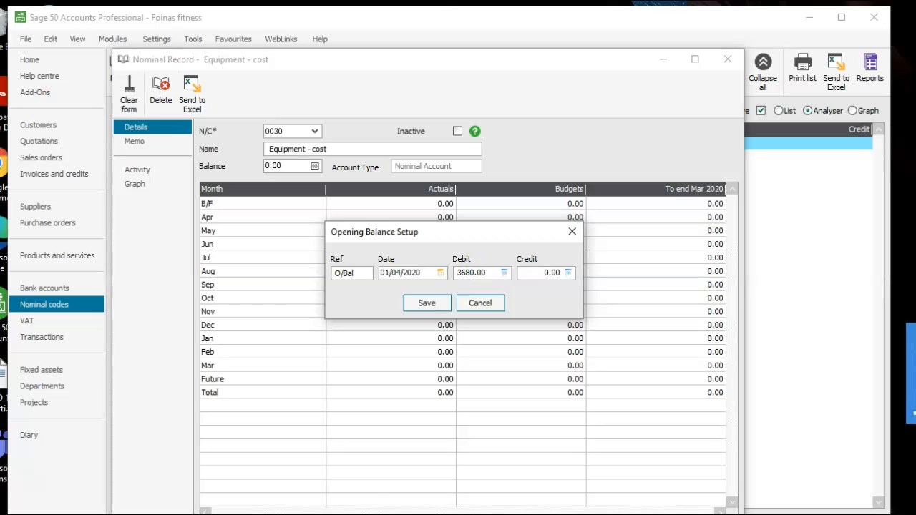
click(427, 304)
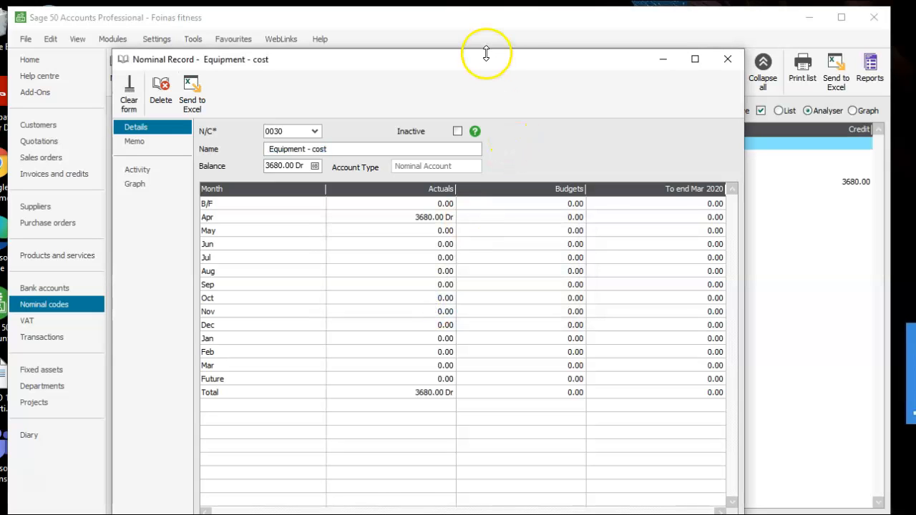
Save the Equipment - cost nominal record.
drag(476, 61, 476, 23)
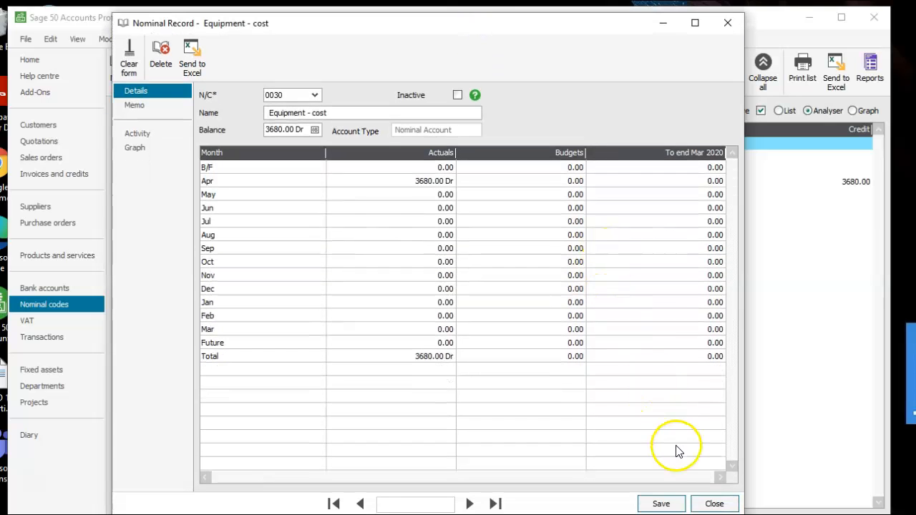
click(660, 504)
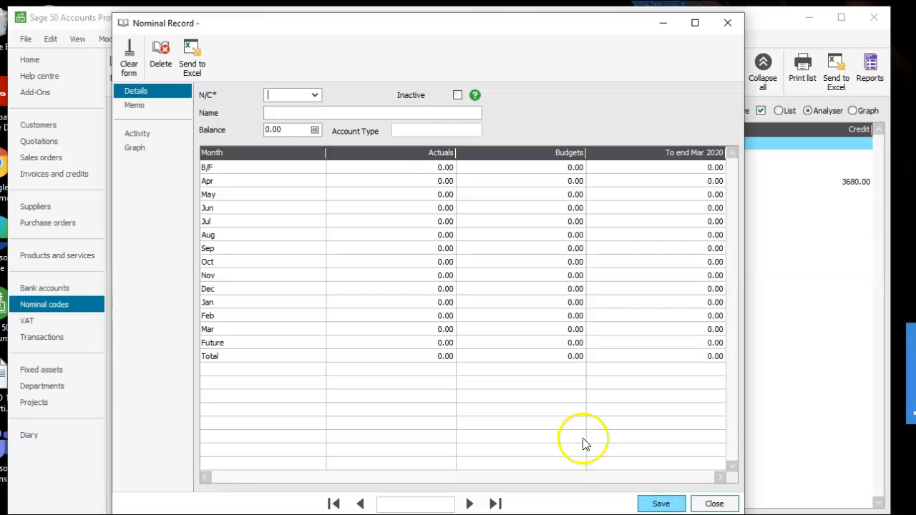
Open nominal account 0031 Office Equipment Depreciation and rename it "Equipment Depreciation".
text(0031)
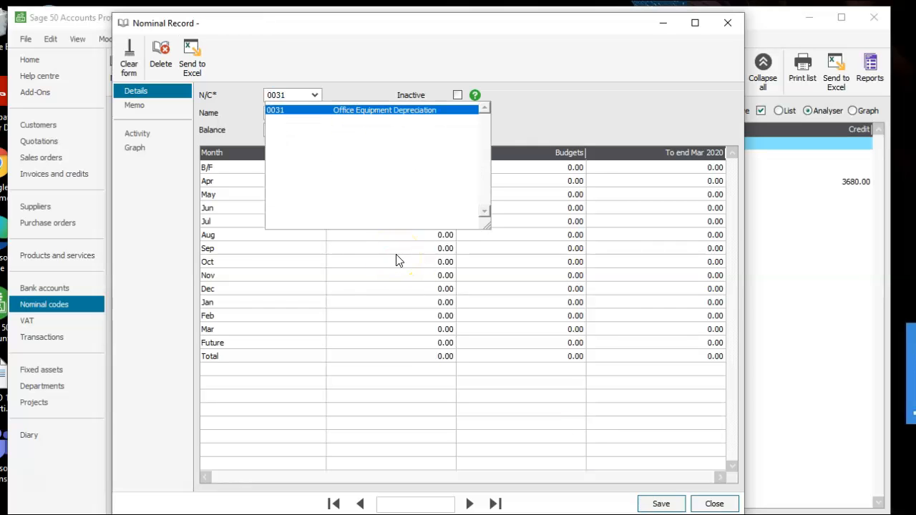
click(371, 111)
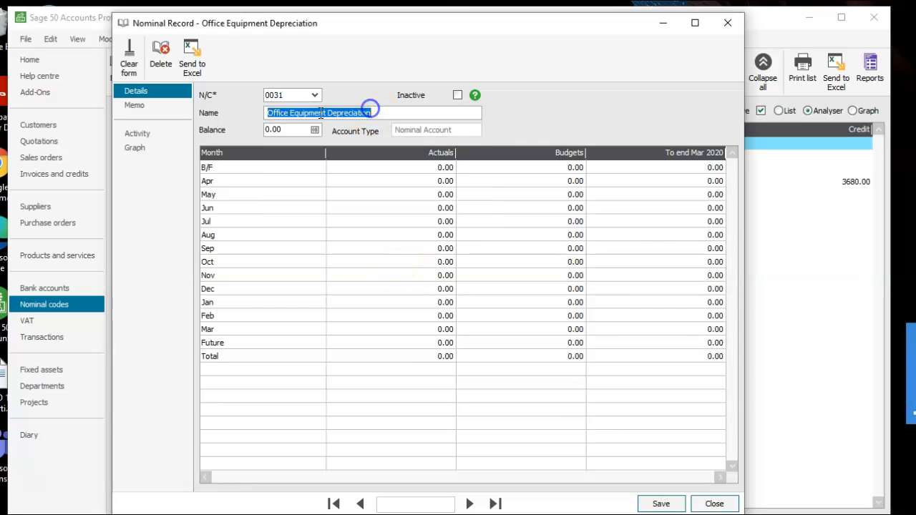
click(287, 113)
key(BackSpace)
key(BackSpace)
key(BackSpace)
key(BackSpace)
key(BackSpace)
key(BackSpace)
key(BackSpace)
Enter a 1818 credit opening balance dated 01/04/2020 and save the Equipment Depreciation record.
click(314, 130)
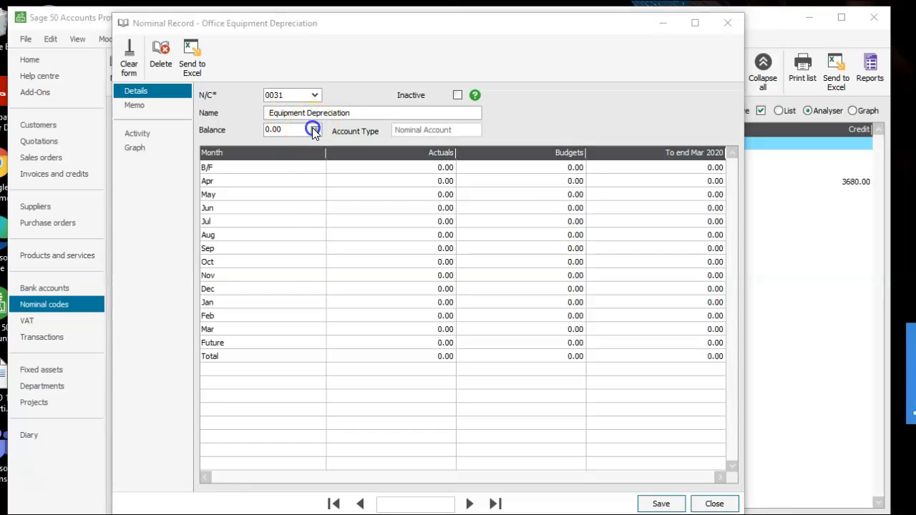
click(430, 309)
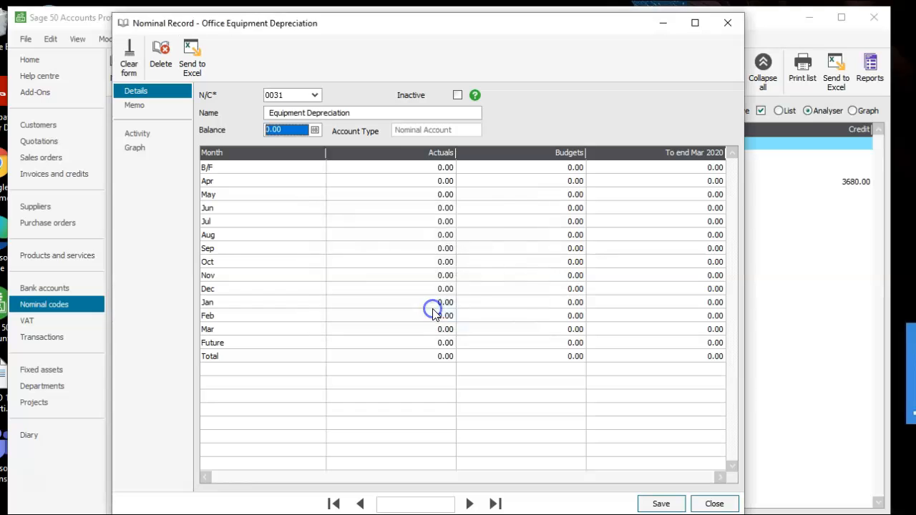
click(441, 273)
click(450, 317)
click(532, 273)
click(533, 274)
text(1818)
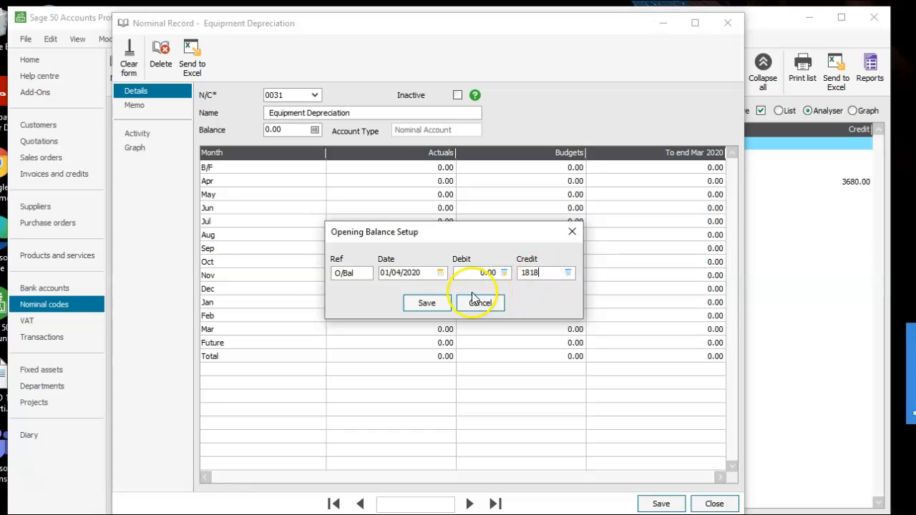
click(428, 303)
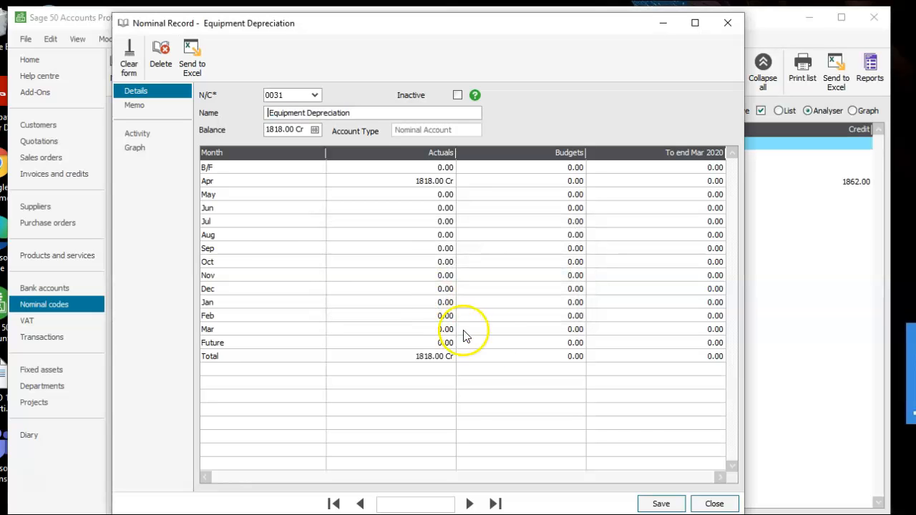
click(659, 501)
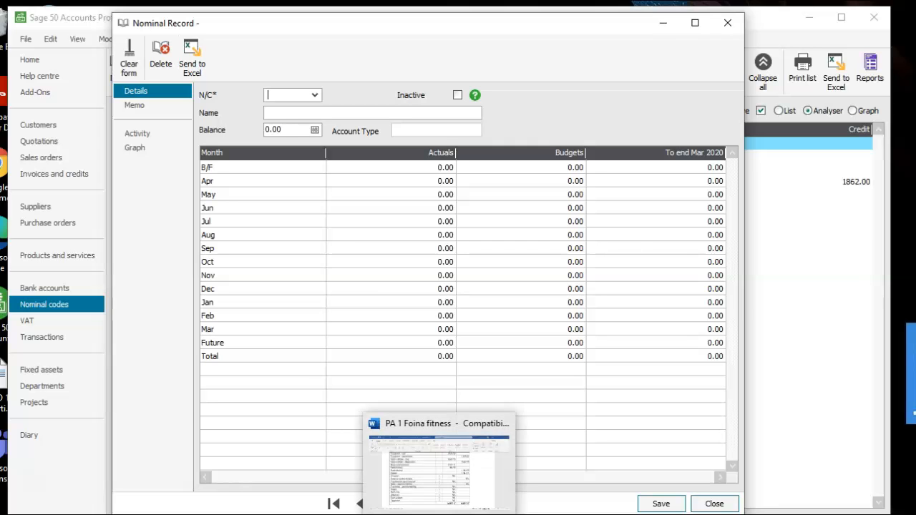
Check the trial balance, then open nominal account 0050 Motor Vehicles and rename it "Motor Vehicles - cost".
click(441, 514)
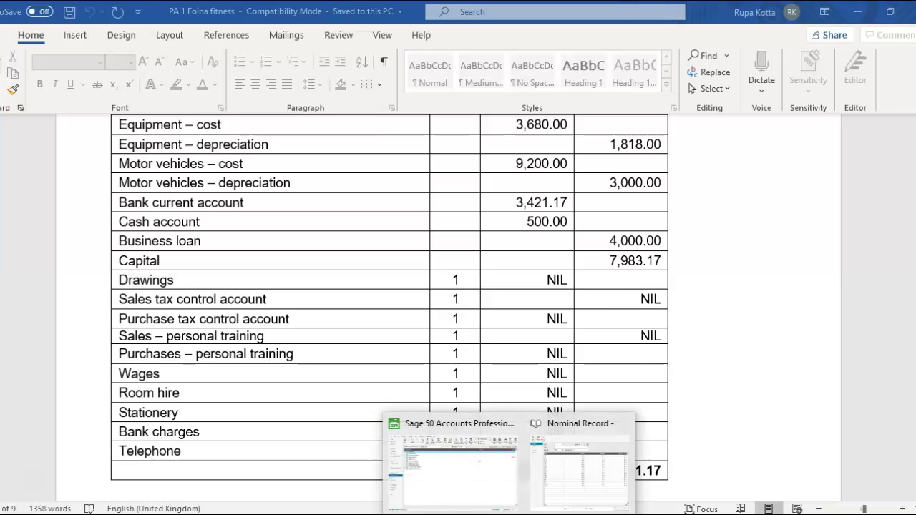
click(563, 474)
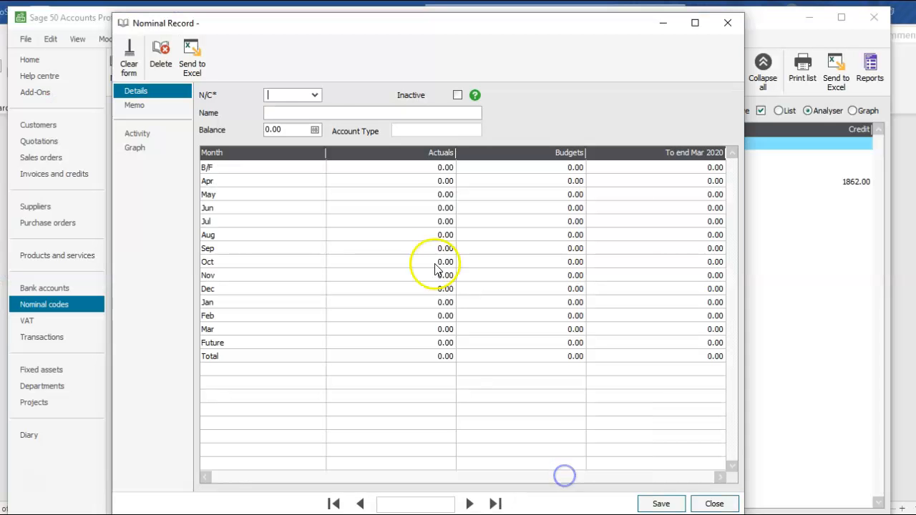
click(315, 95)
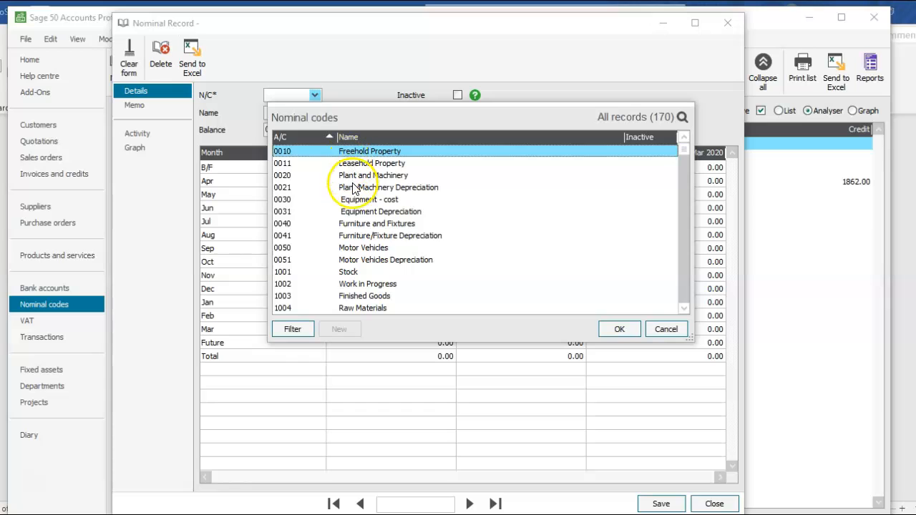
click(353, 248)
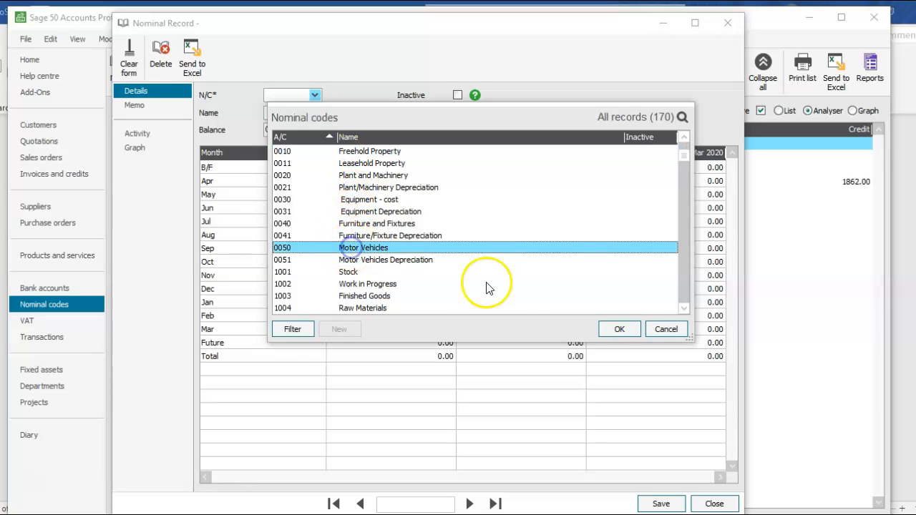
click(608, 331)
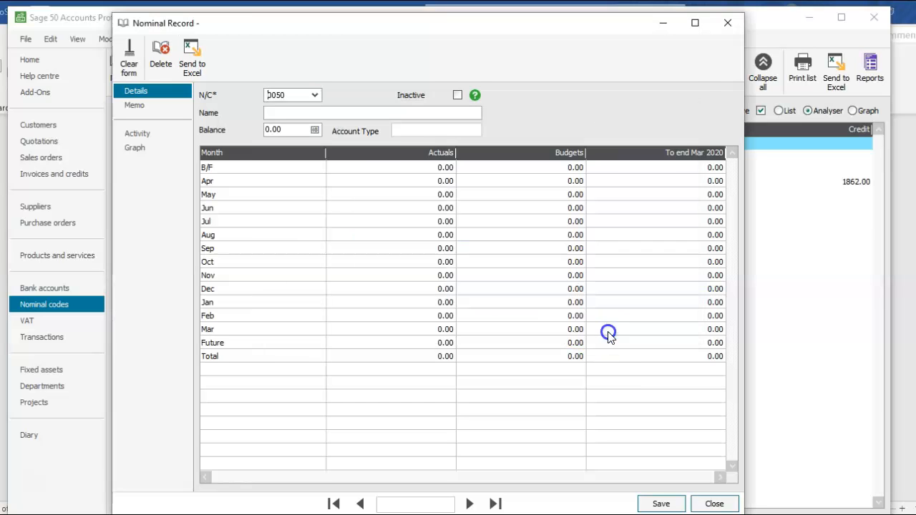
click(342, 111)
text(- cost)
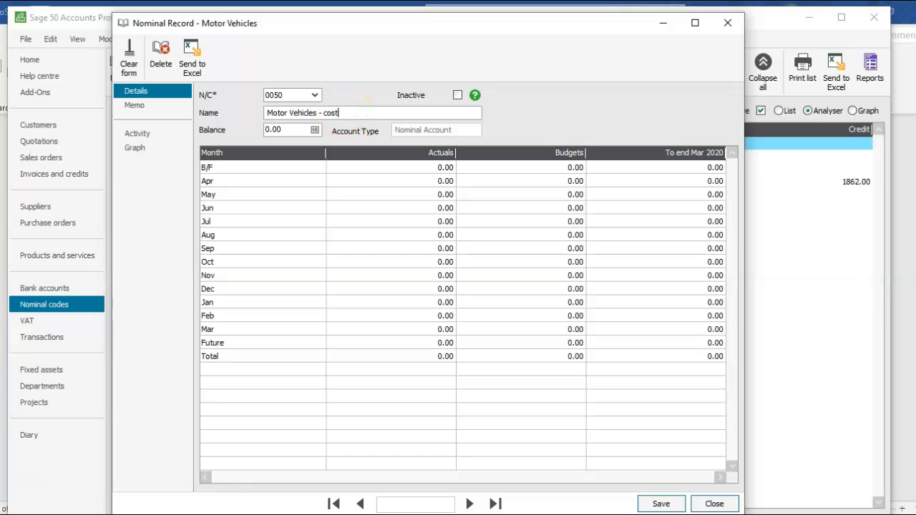
Save the account details and enter a 9200 debit opening balance dated 01/04/2020 for Motor Vehicles - cost.
click(315, 130)
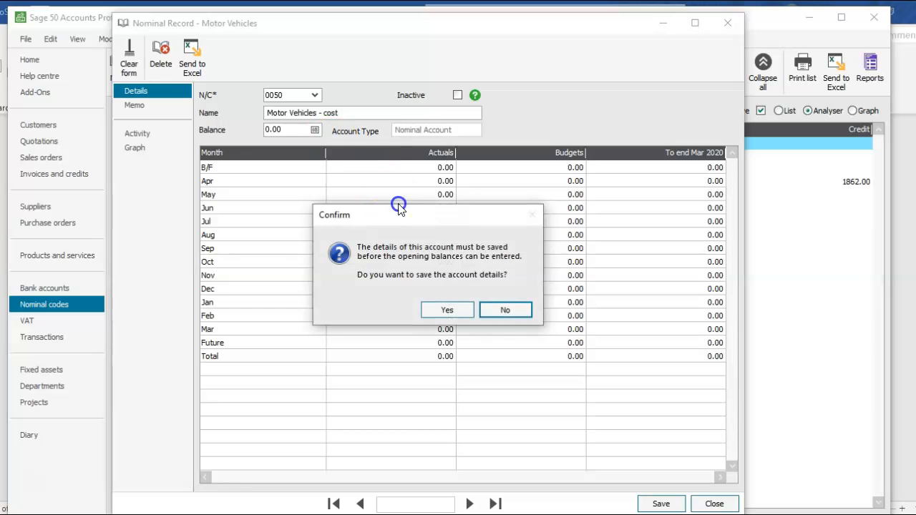
click(444, 309)
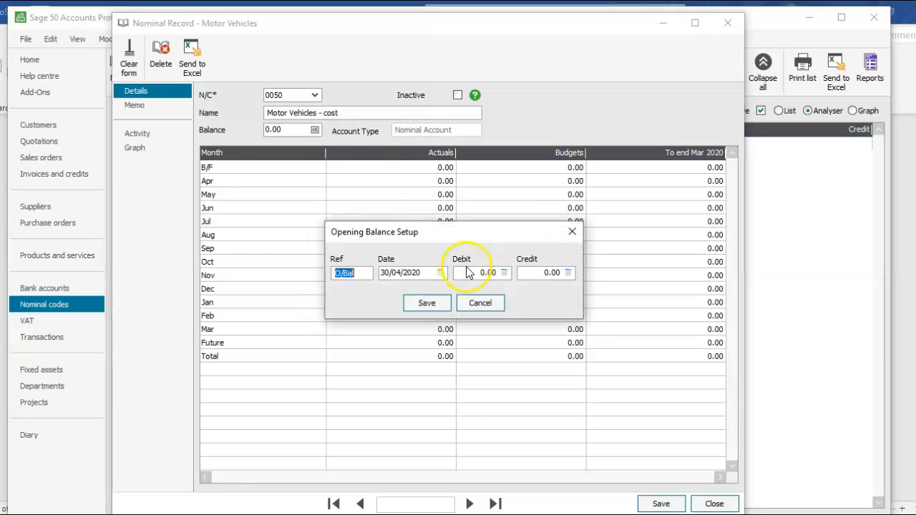
click(441, 273)
click(448, 317)
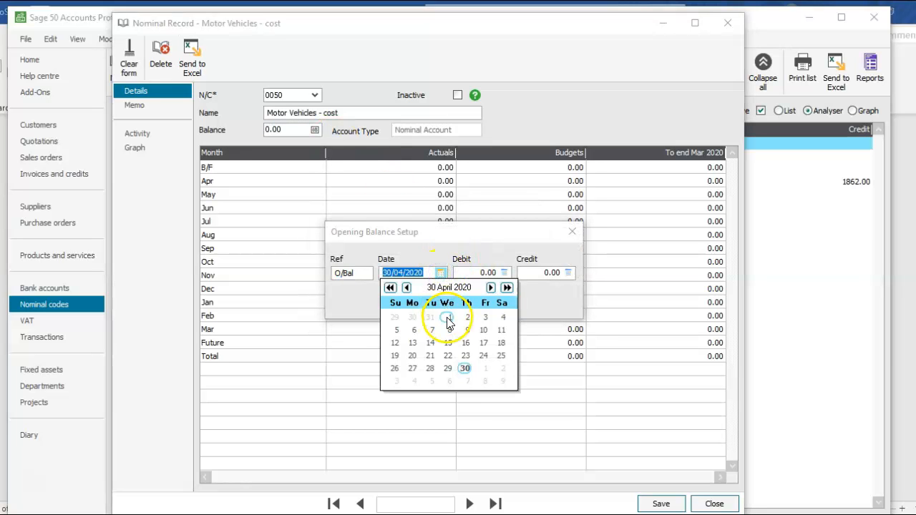
click(559, 277)
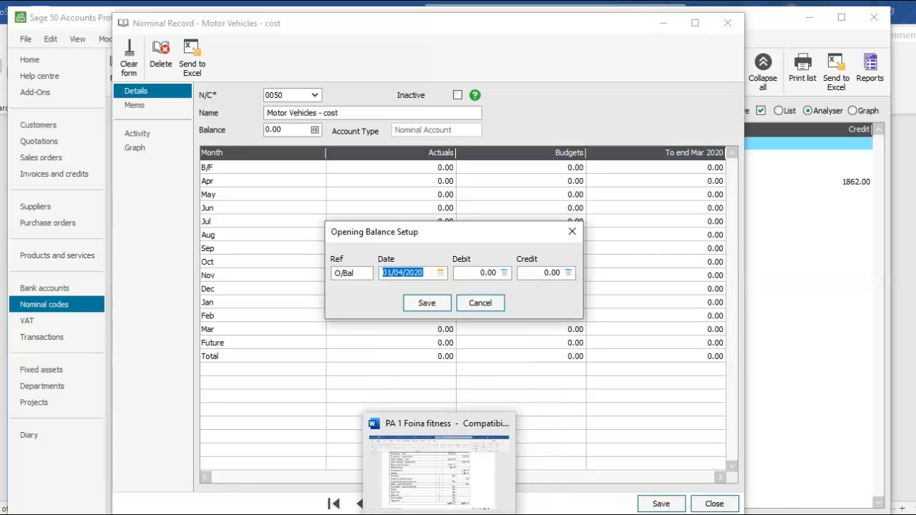
click(451, 465)
click(455, 514)
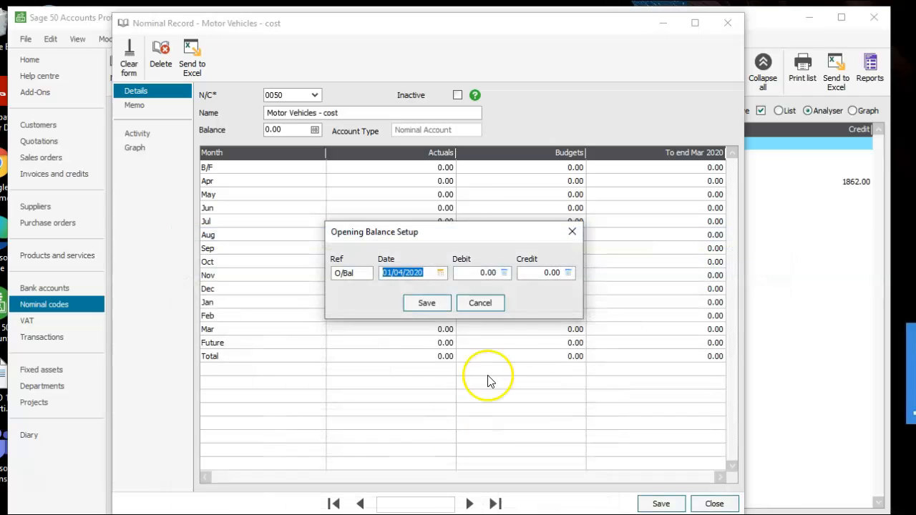
click(479, 275)
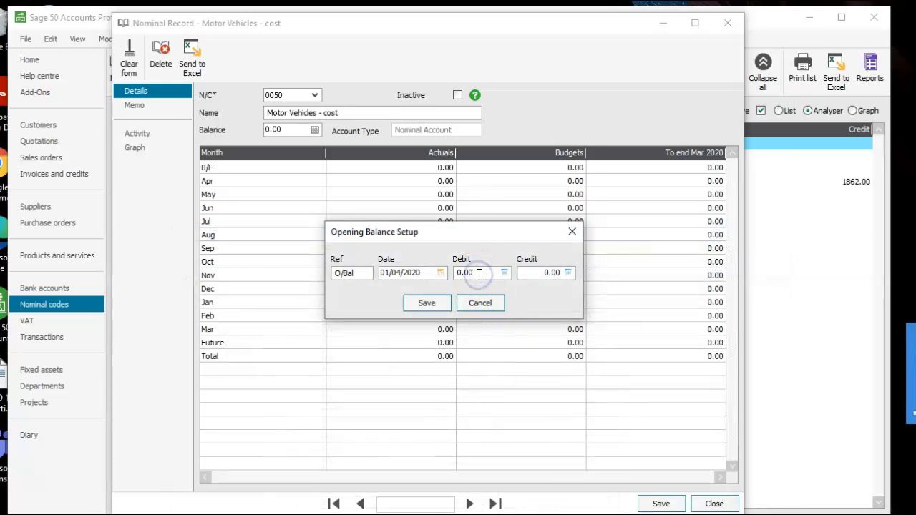
click(428, 302)
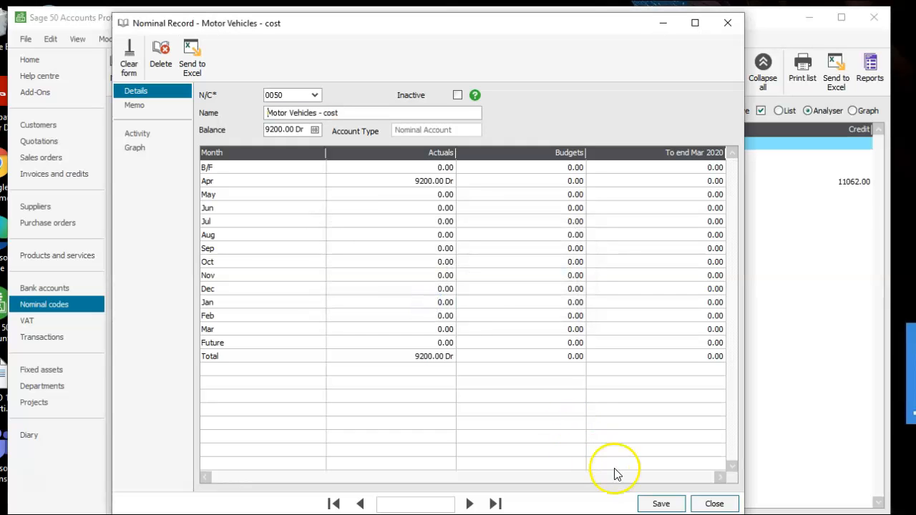
Save the Motor Vehicles - cost record and open nominal account 0051 Motor Vehicles Depreciation.
click(653, 503)
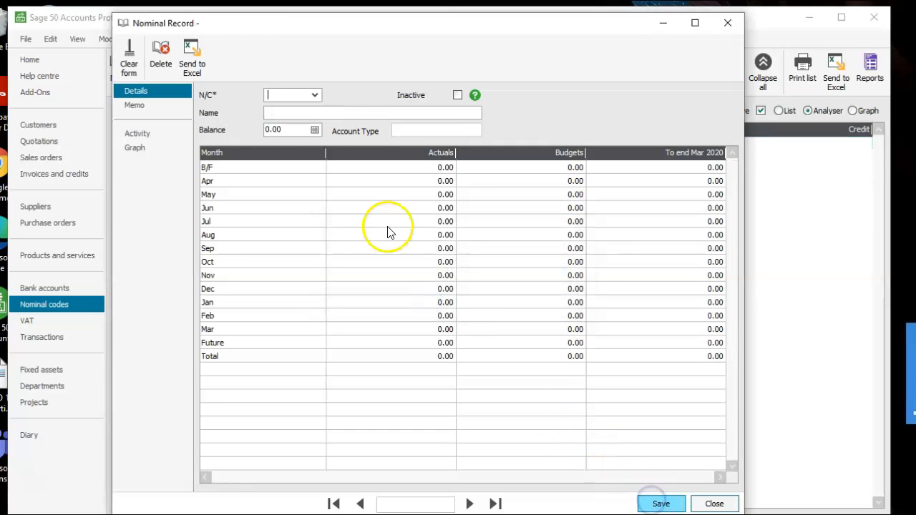
text(0051)
click(317, 108)
click(319, 109)
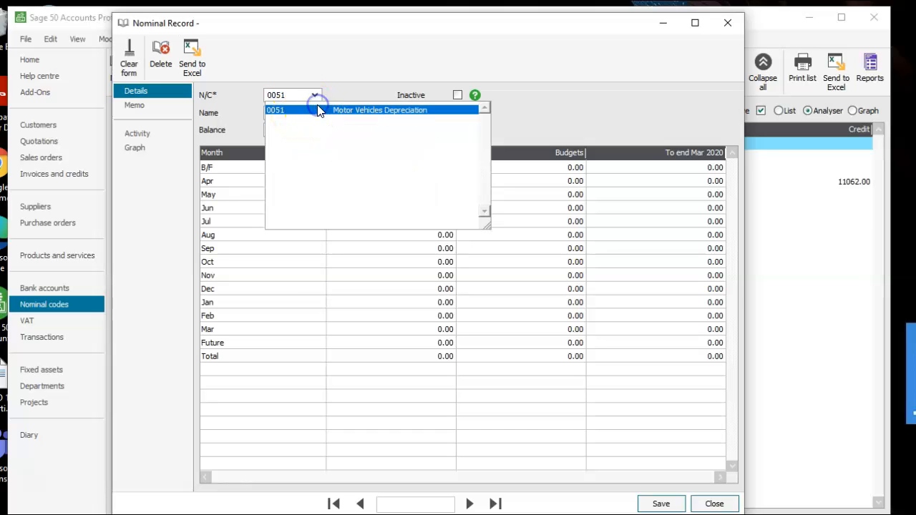
click(334, 110)
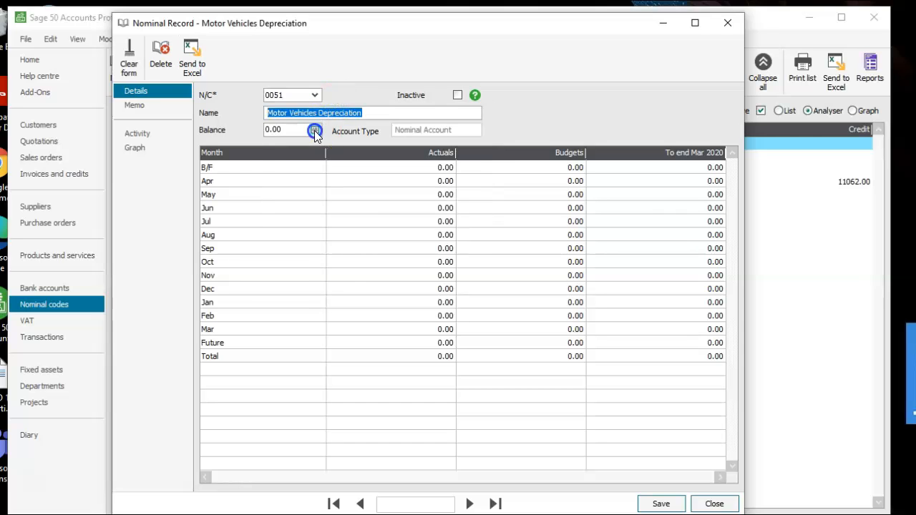
Enter a 3000 credit opening balance dated 01/04/2020 and save the Motor Vehicles Depreciation record.
click(315, 131)
click(439, 273)
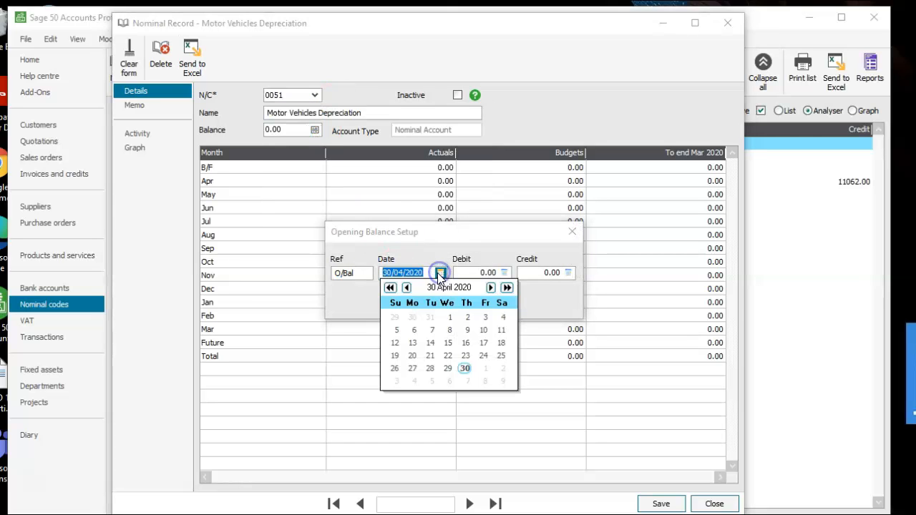
click(449, 317)
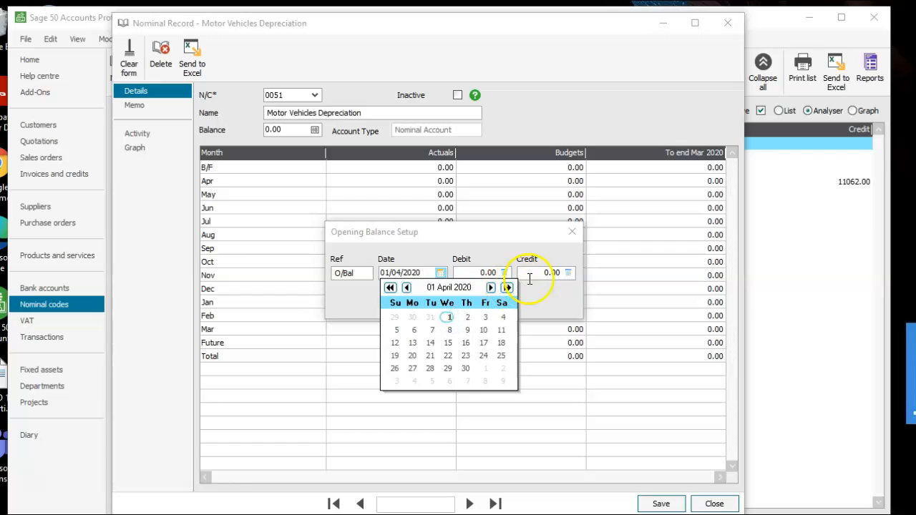
click(535, 275)
click(538, 275)
text(300)
click(427, 303)
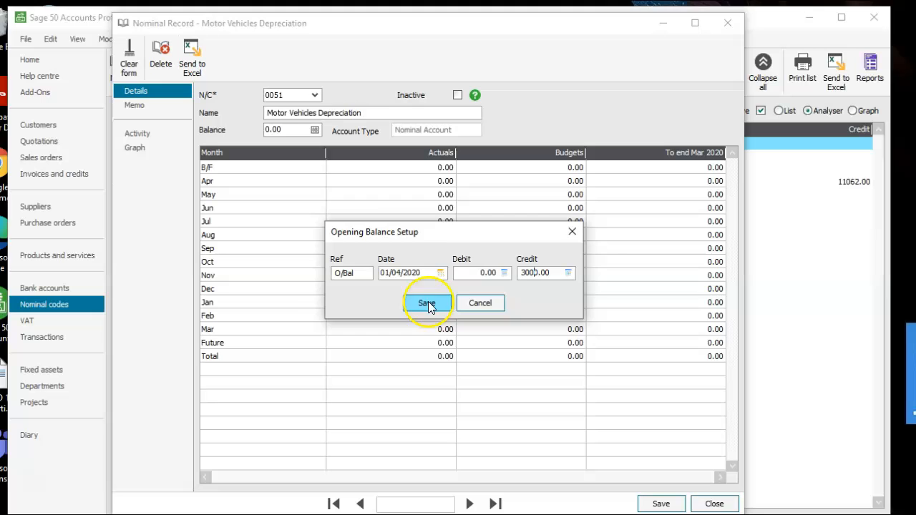
click(658, 504)
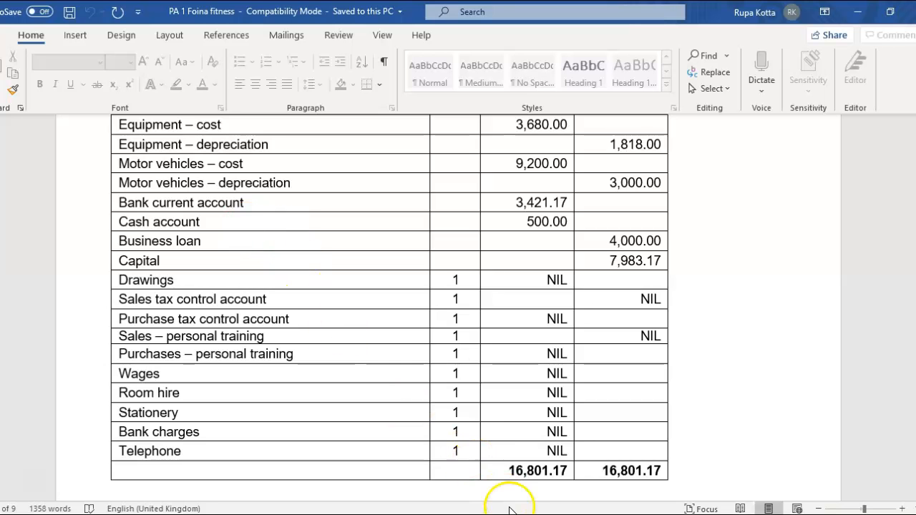
Check the trial balance, then open nominal account 1200 Bank Current Account from the code list sorted by name.
mouse_move(509, 514)
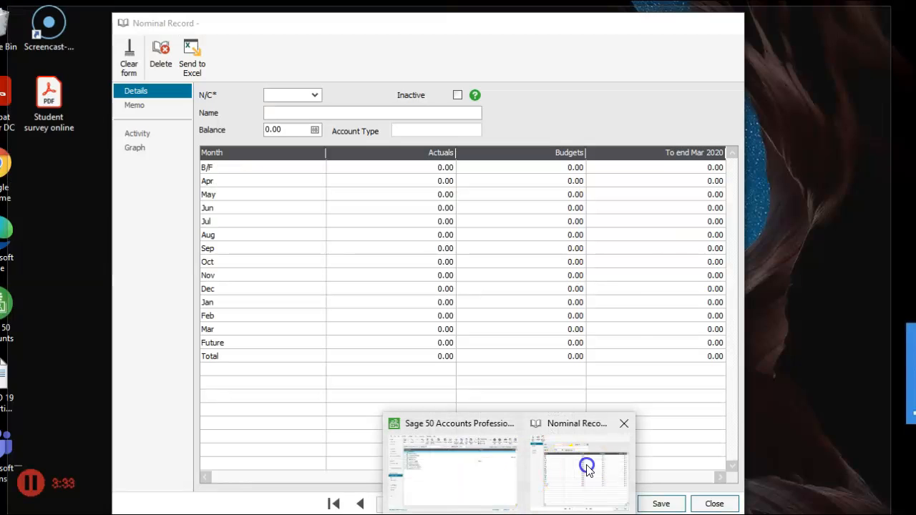
click(586, 466)
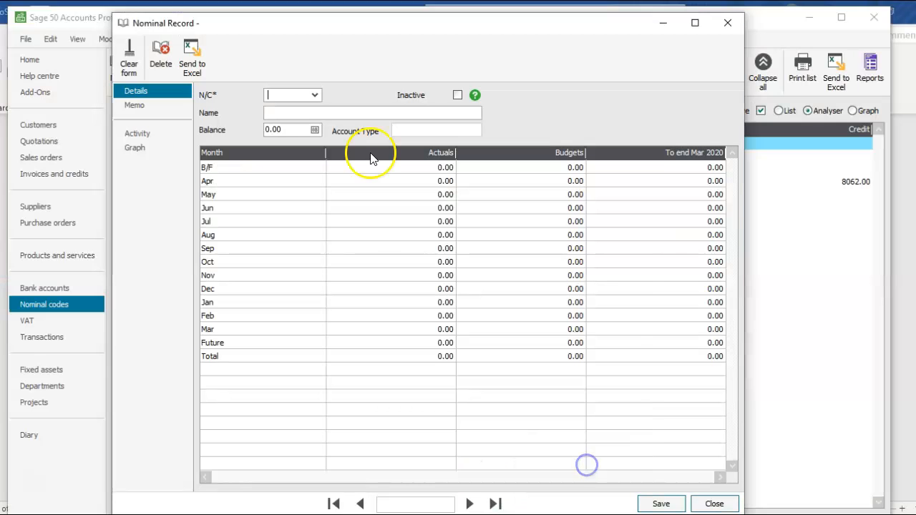
click(316, 96)
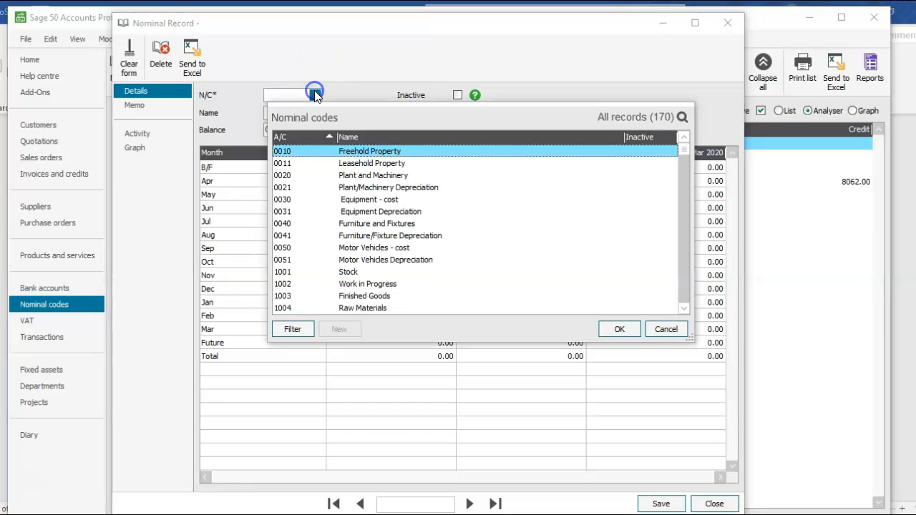
click(362, 137)
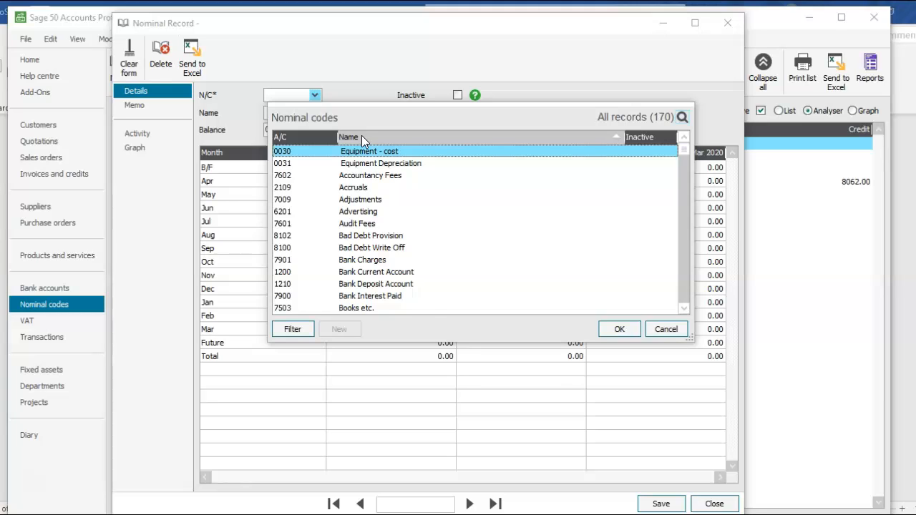
key(b)
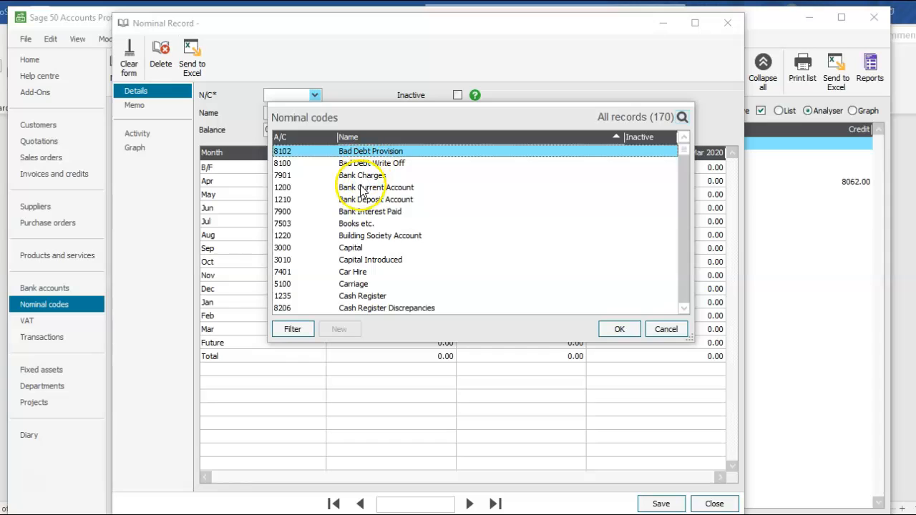
click(360, 187)
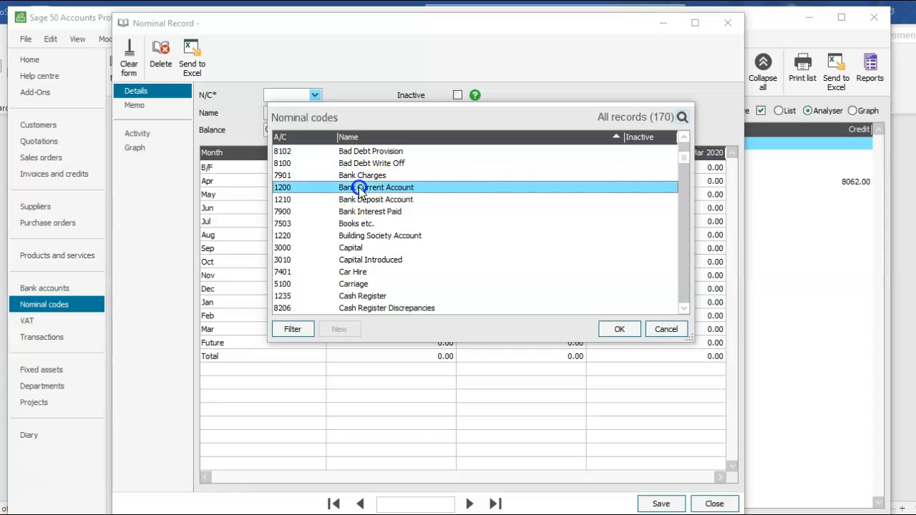
click(629, 328)
Enter a 3421.17 debit opening balance dated 01/04/2020 and save the Bank Current Account record.
click(316, 130)
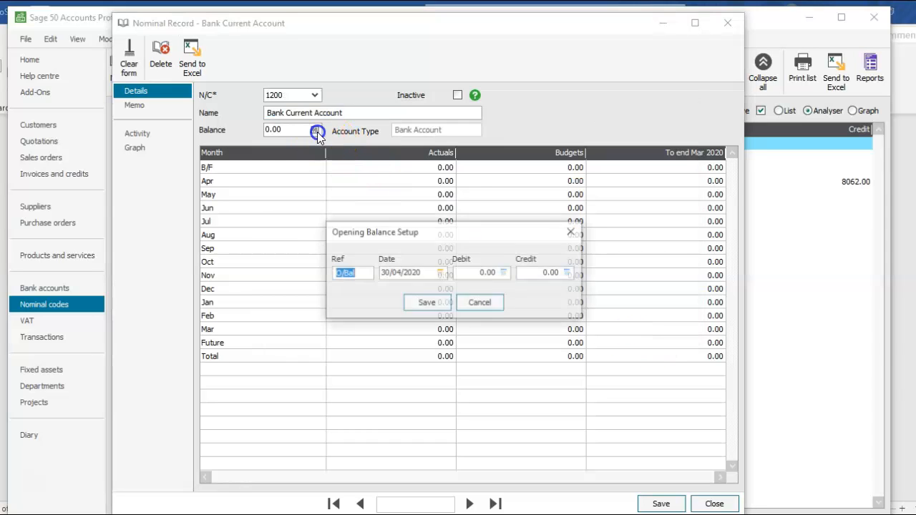
key(Tab)
click(439, 274)
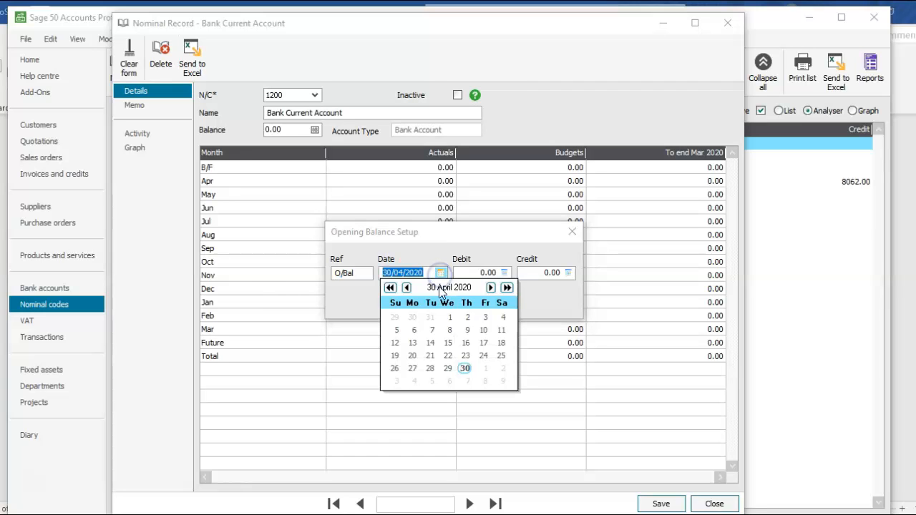
click(450, 316)
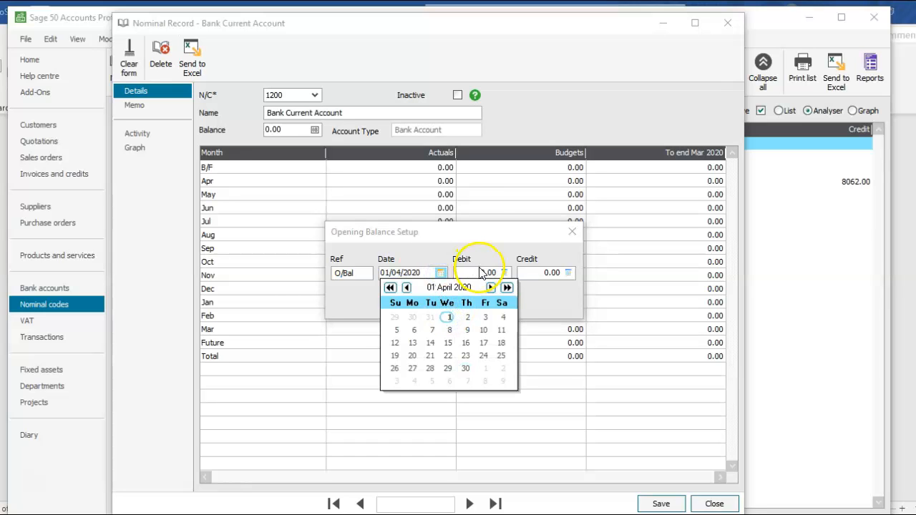
click(480, 271)
click(485, 275)
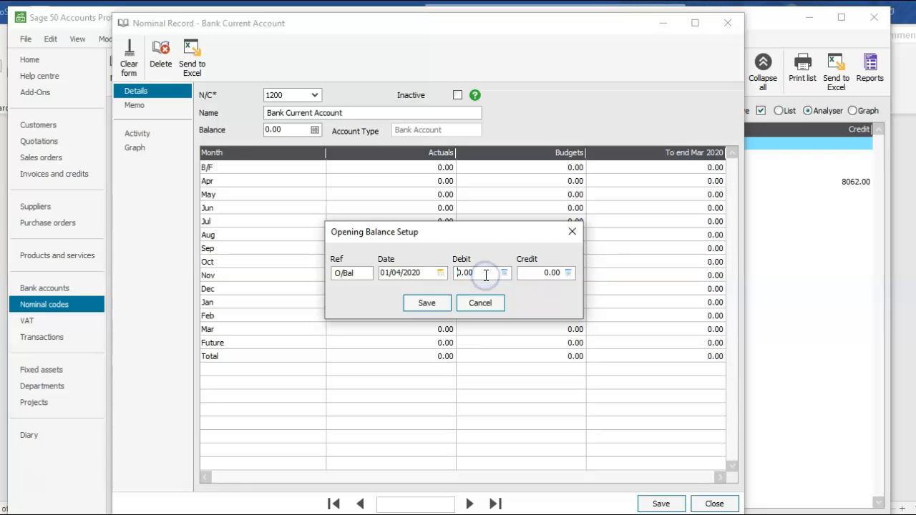
text(3421.17)
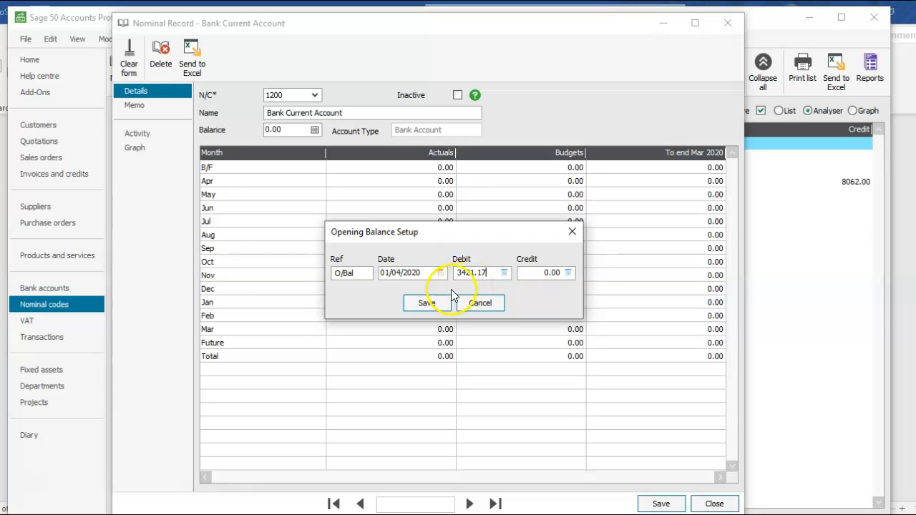
click(429, 303)
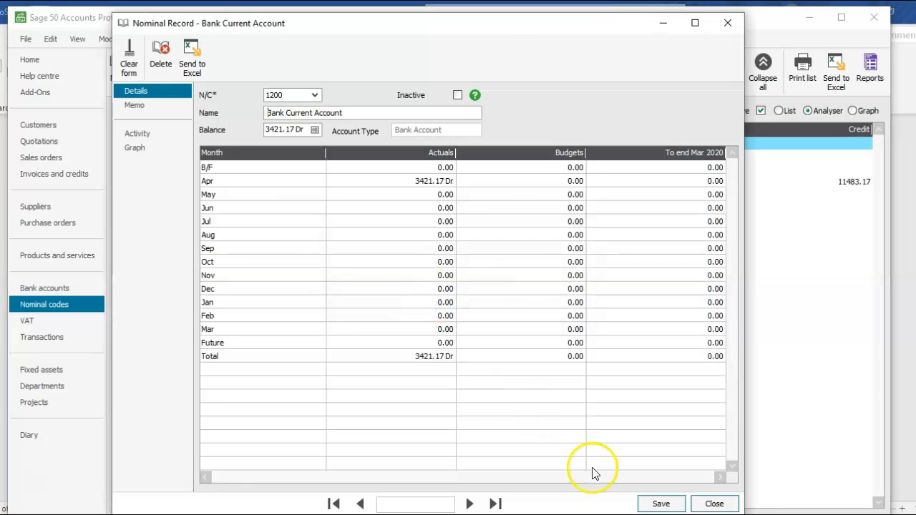
click(648, 502)
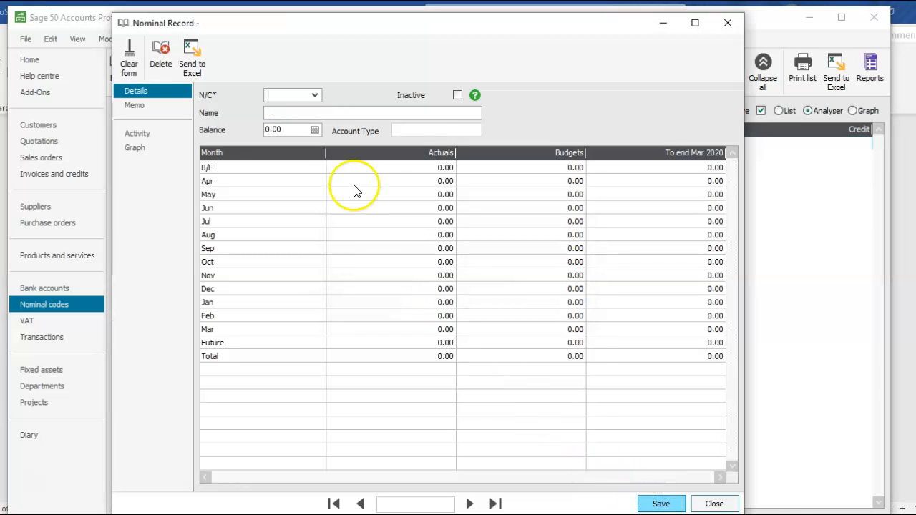
Open nominal account 1235 Cash Register from the code list sorted by name.
text(12)
key(BackSpace)
key(BackSpace)
key(BackSpace)
click(317, 97)
click(345, 136)
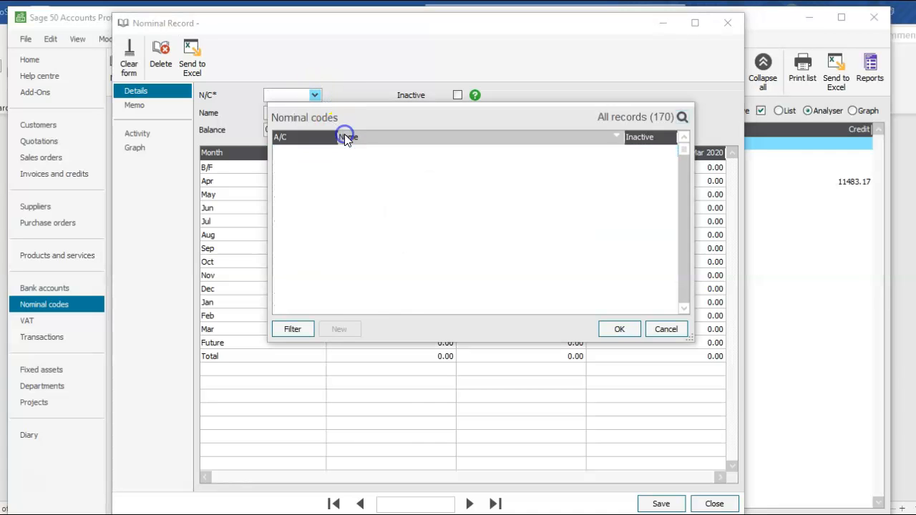
click(344, 135)
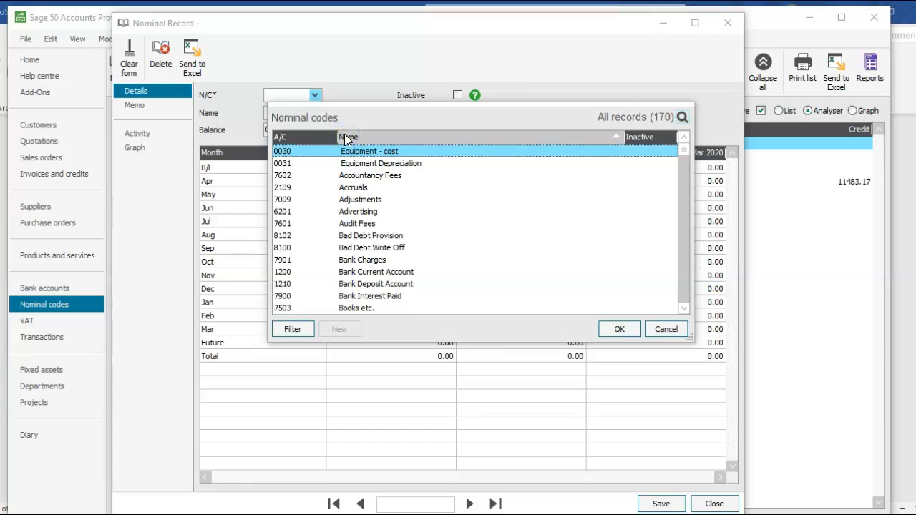
key(c)
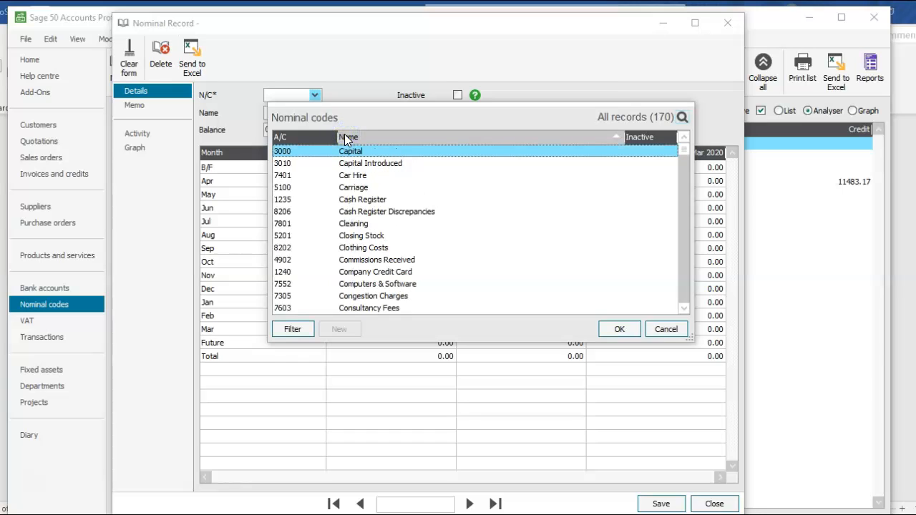
click(365, 202)
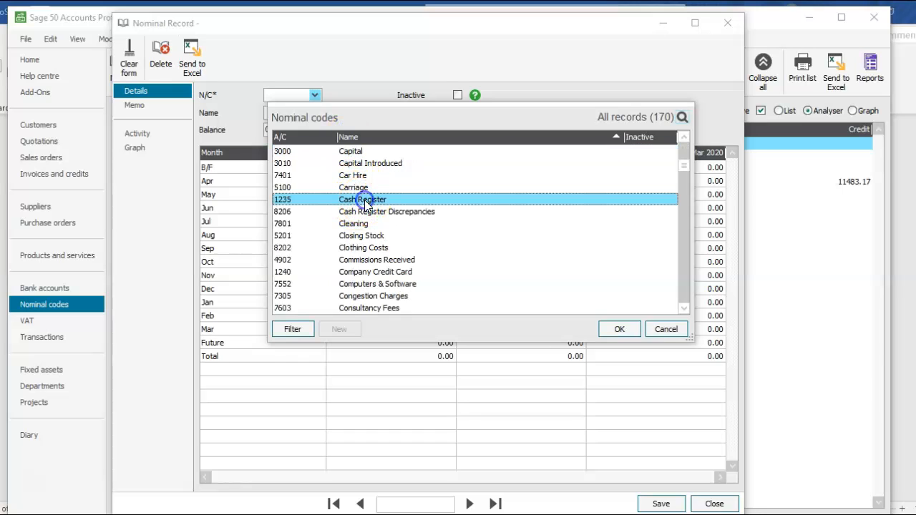
click(611, 336)
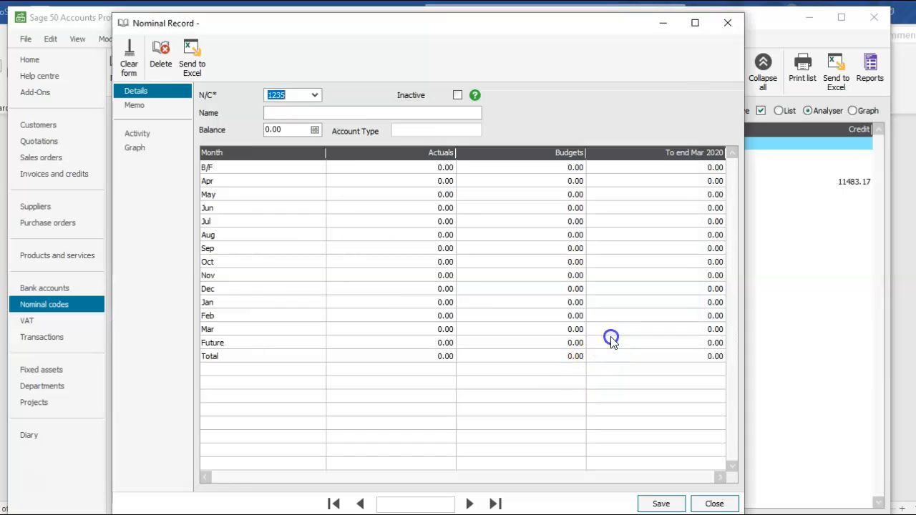
Rename account 1235 to "Cash account" and save the account details before entering its opening balance.
click(349, 113)
key(BackSpace)
key(BackSpace)
key(BackSpace)
key(BackSpace)
key(BackSpace)
key(BackSpace)
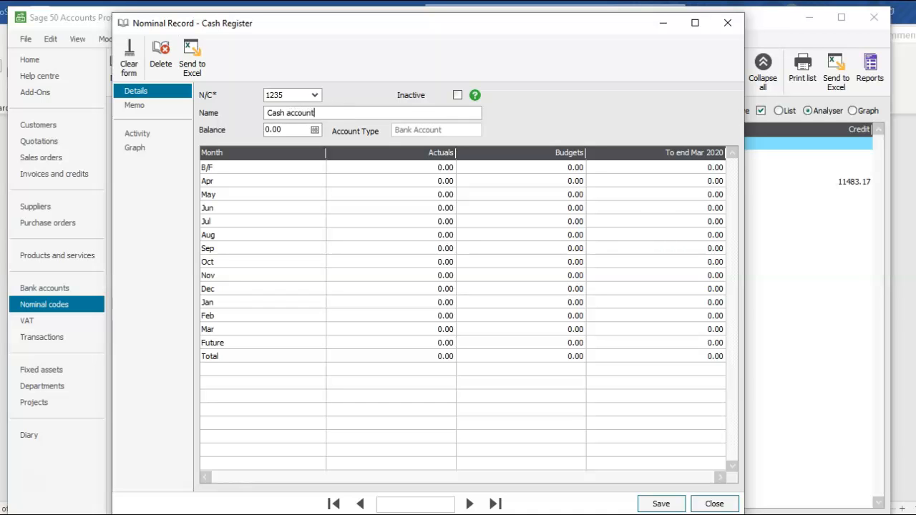
click(314, 130)
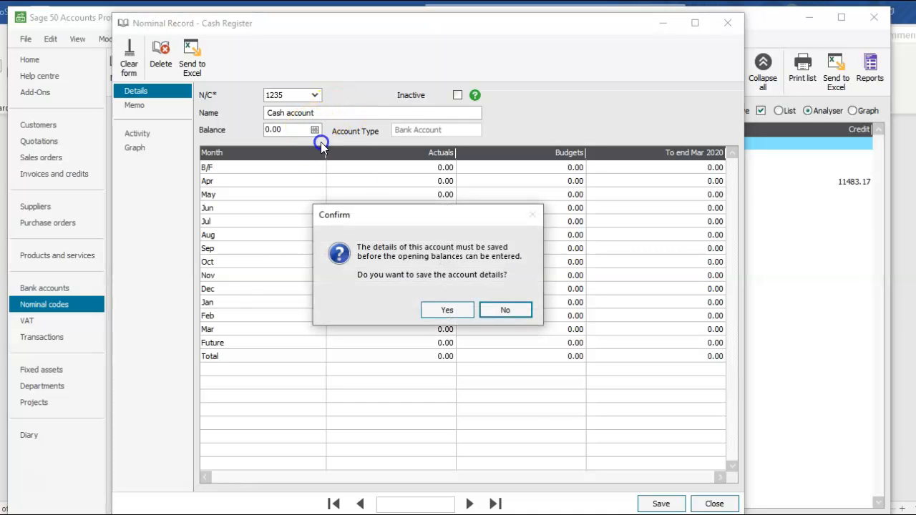
click(444, 309)
Enter a 500 debit opening balance dated 01/04/2020 for the Cash account.
click(444, 273)
click(449, 318)
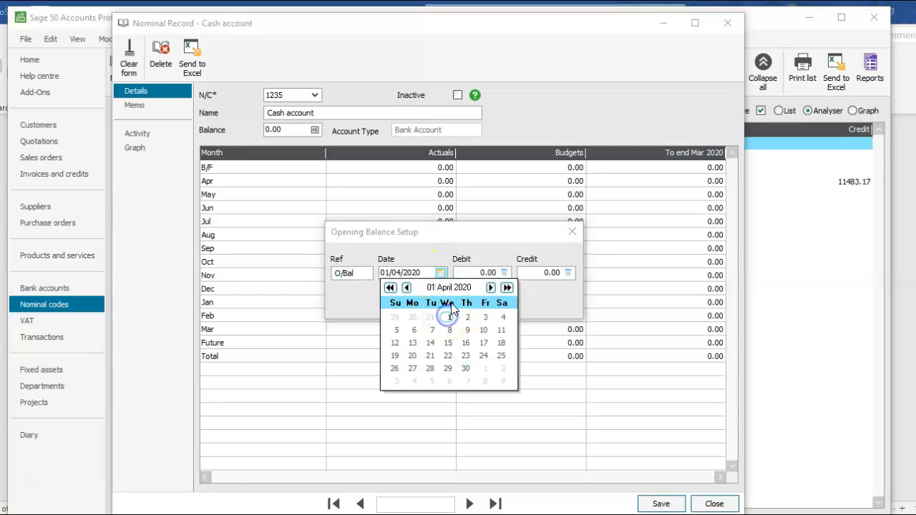
click(475, 276)
click(468, 274)
text(5)
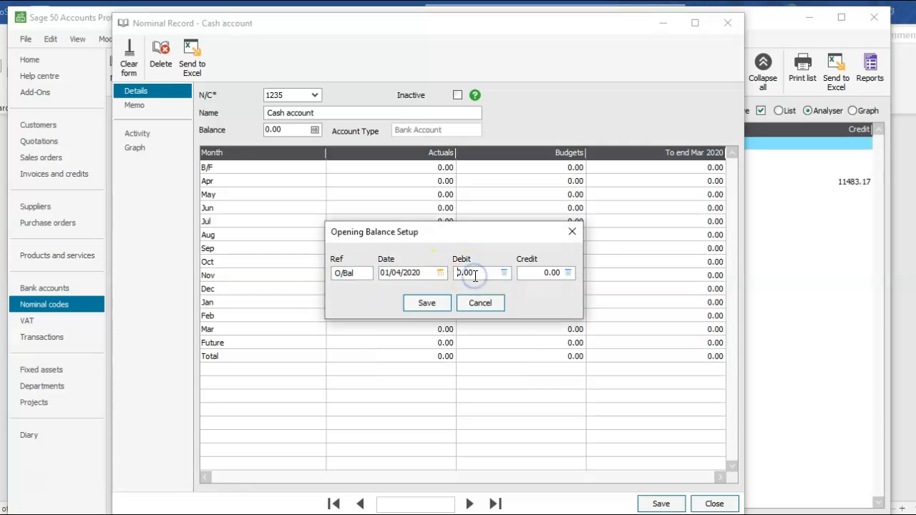
text(0)
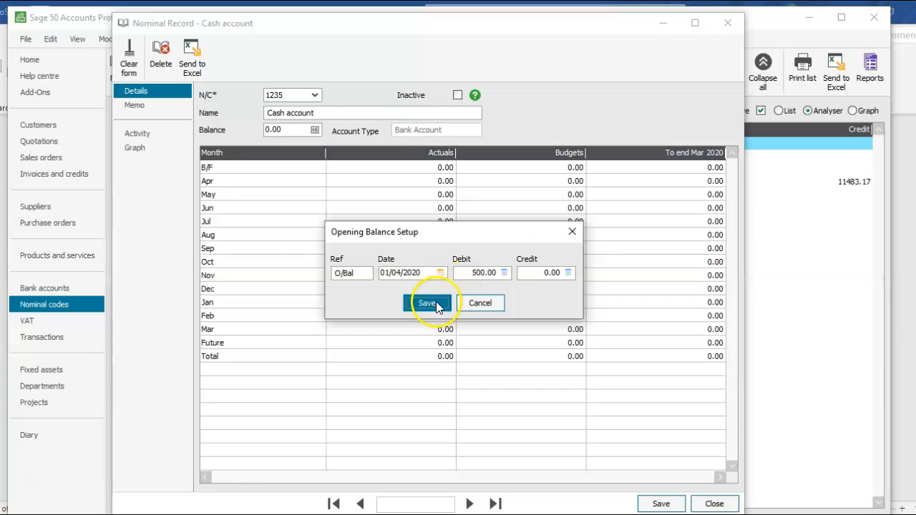
click(426, 302)
click(641, 503)
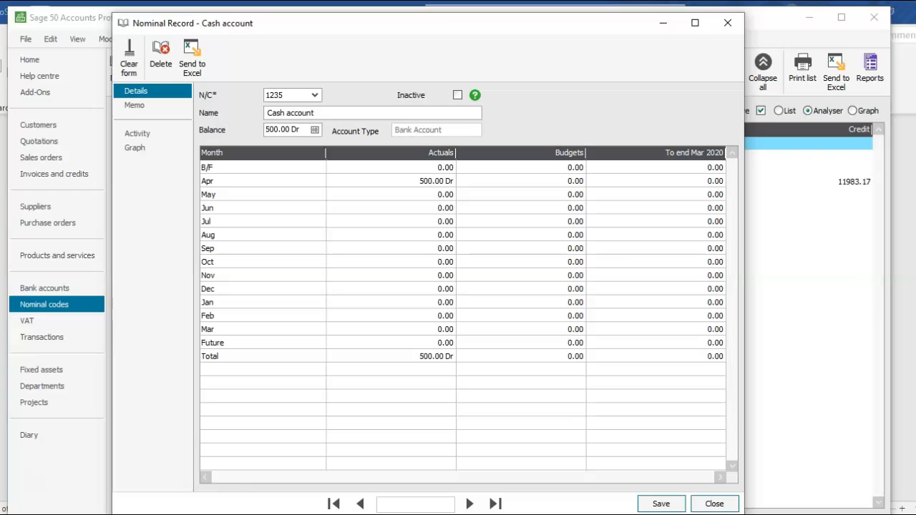
Check the trial balance and save the Cash account record.
click(441, 514)
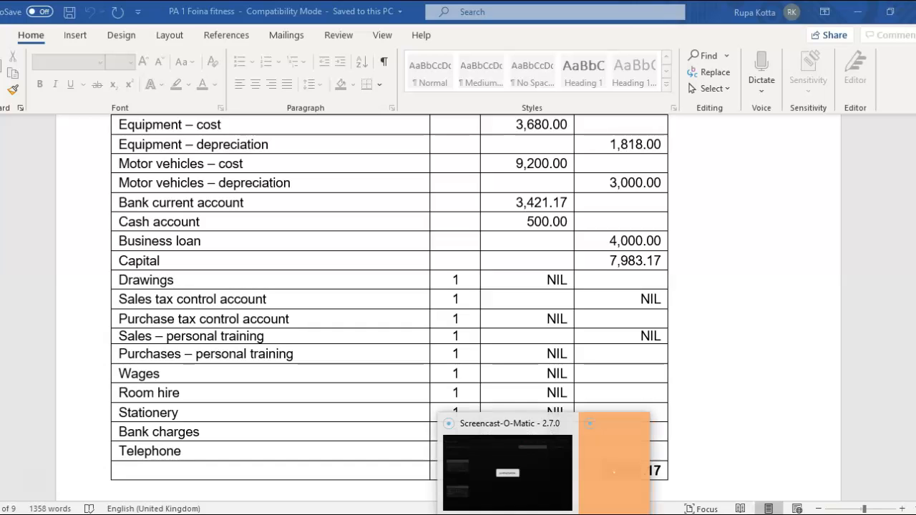
mouse_move(509, 514)
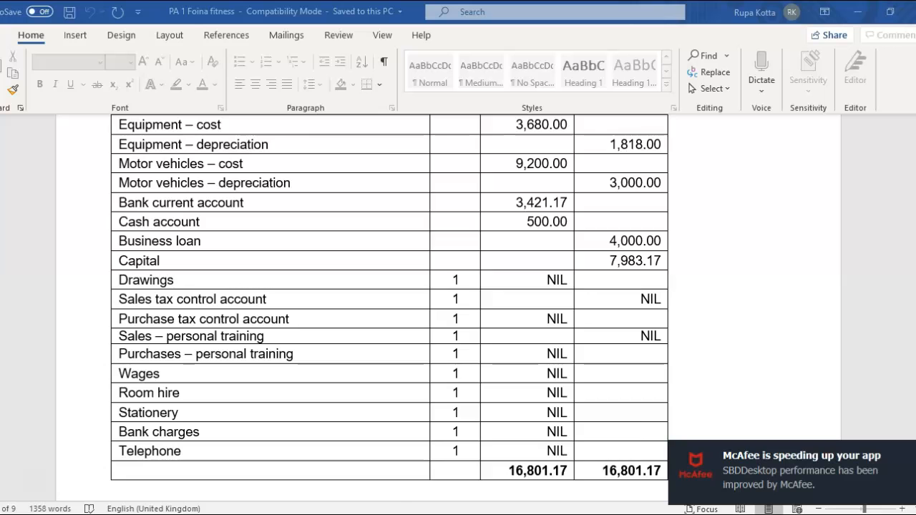
click(542, 496)
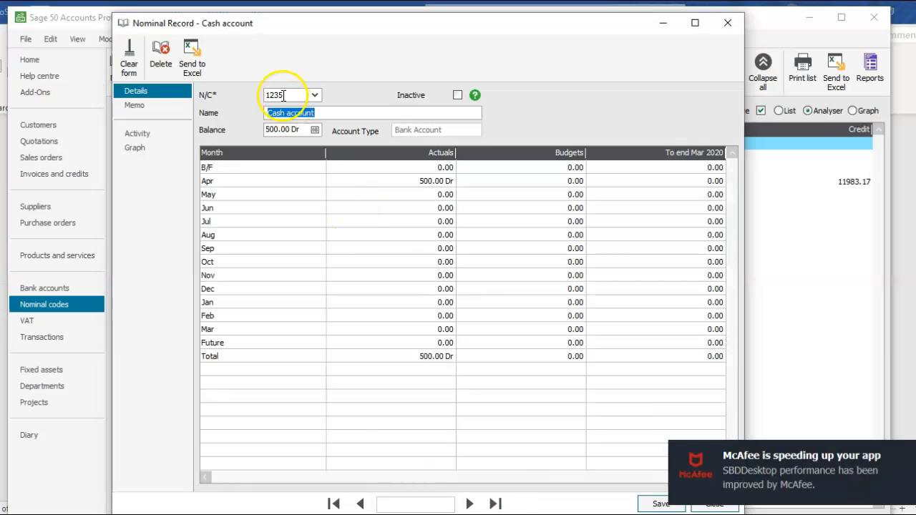
click(650, 504)
Open nominal account 2300 Loans from the code list and rename it to "Business Loans".
click(315, 95)
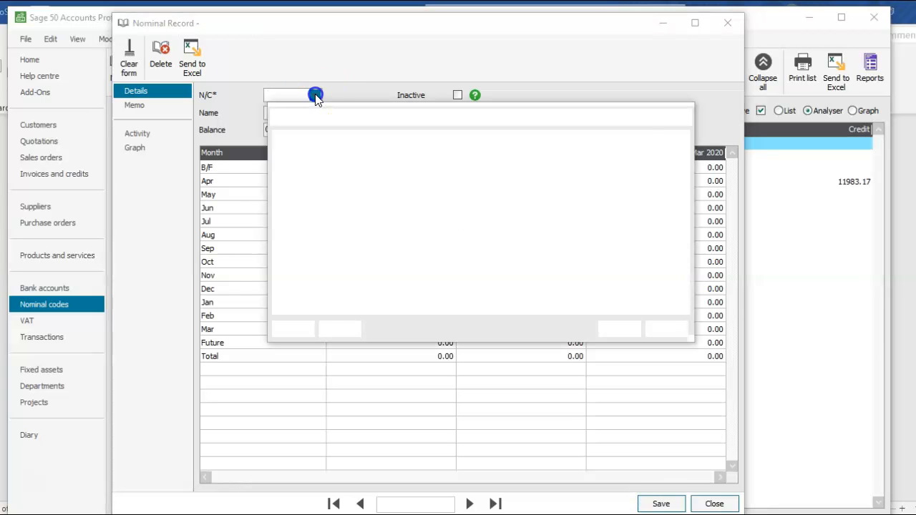
key(l)
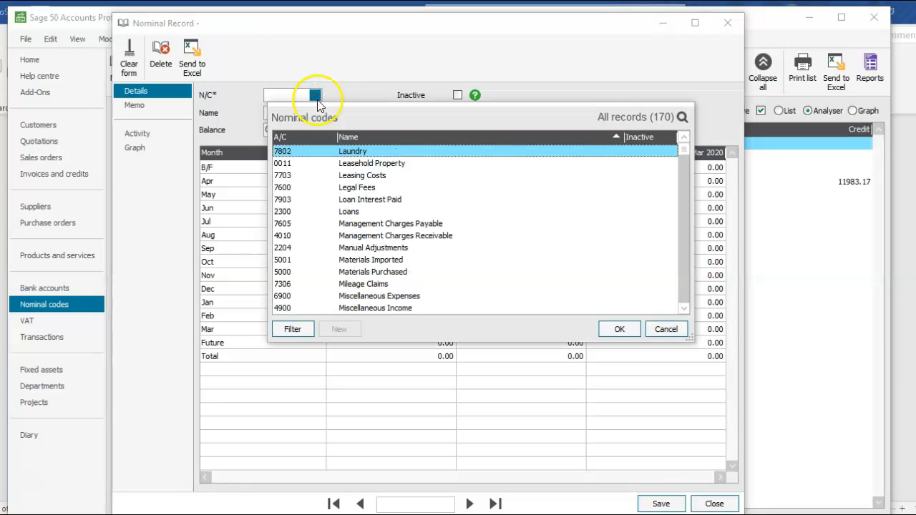
click(351, 211)
click(617, 329)
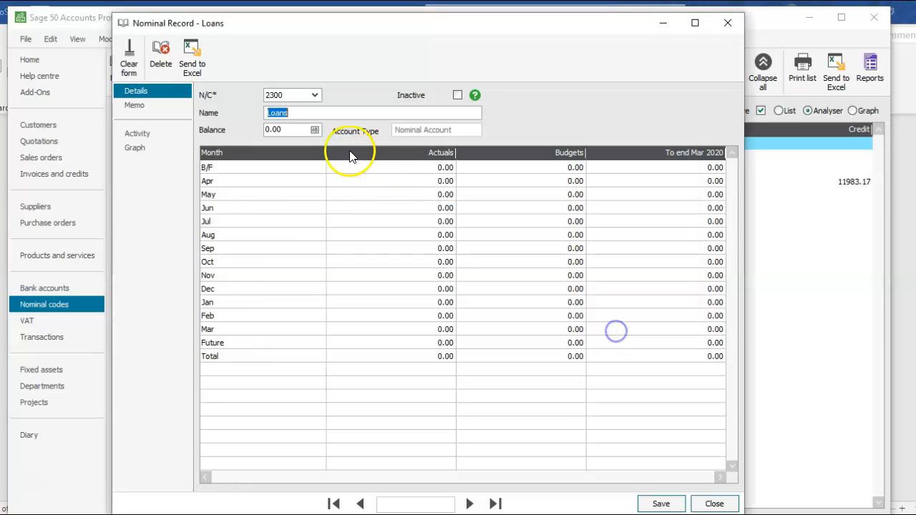
click(268, 113)
text(Business)
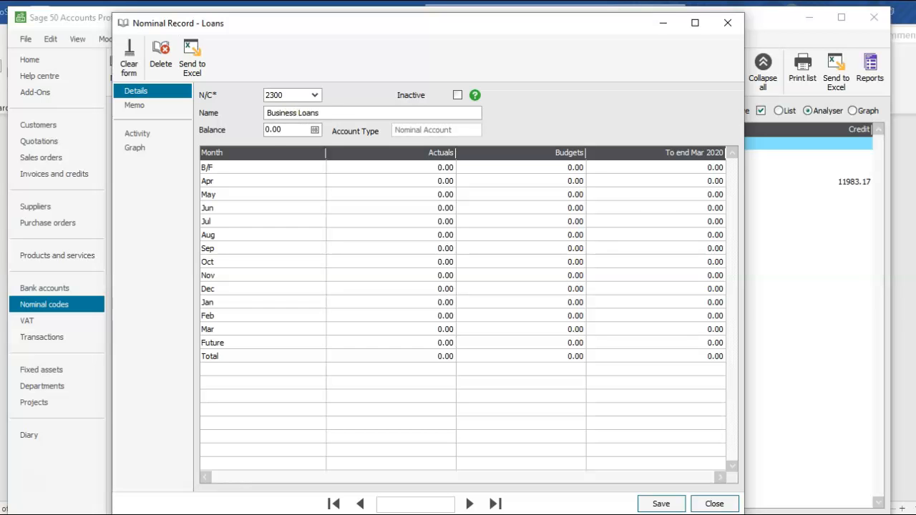
Enter a 4000 credit opening balance dated 01/04/2020 for Business Loans and save the account record.
click(314, 130)
click(451, 311)
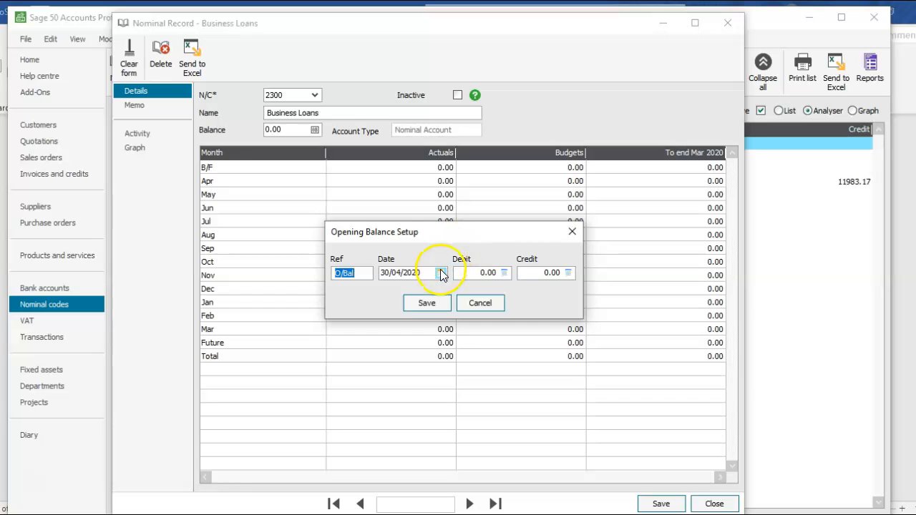
click(442, 274)
click(449, 317)
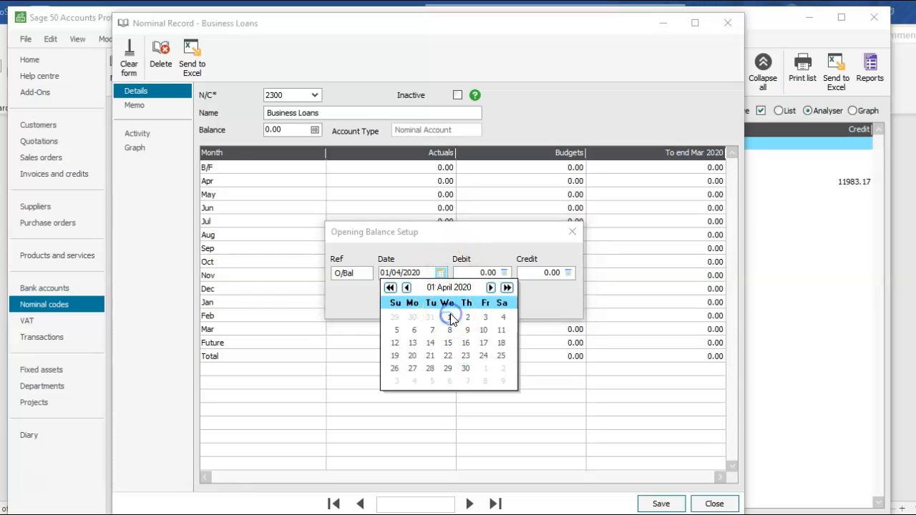
click(526, 293)
click(535, 272)
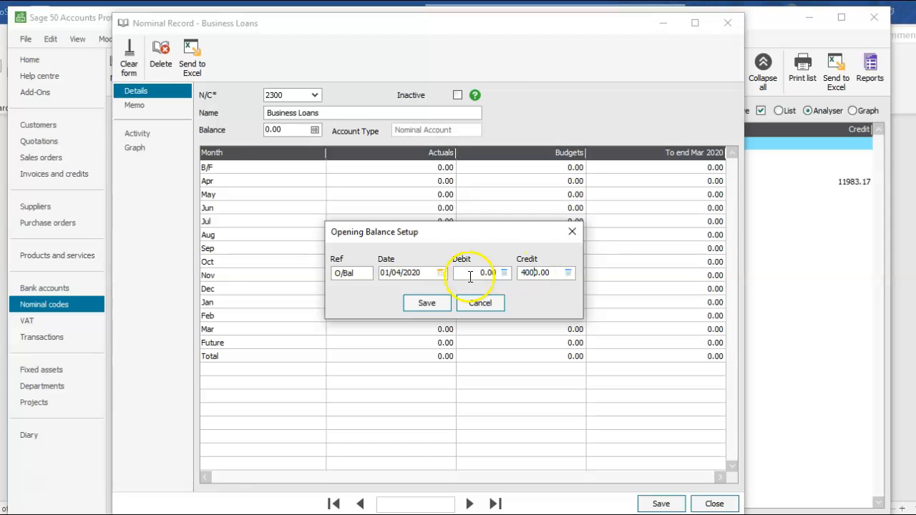
click(428, 304)
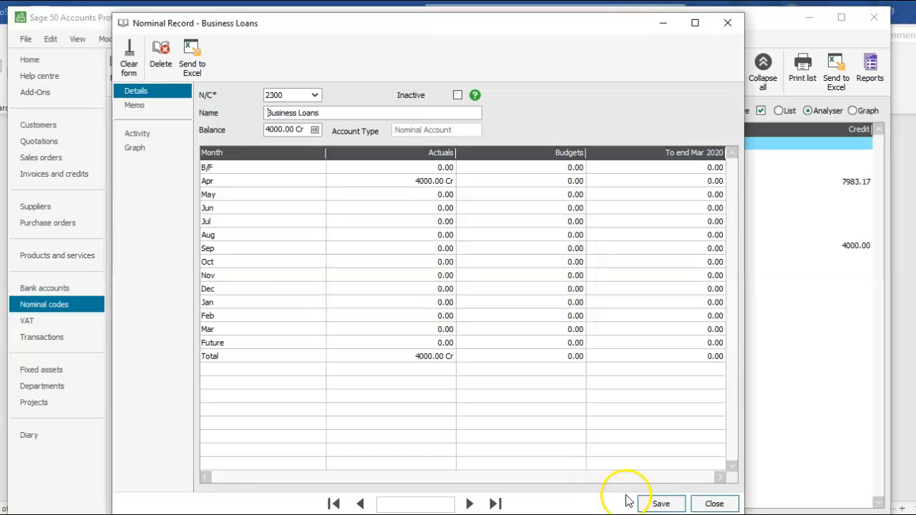
click(651, 504)
click(652, 505)
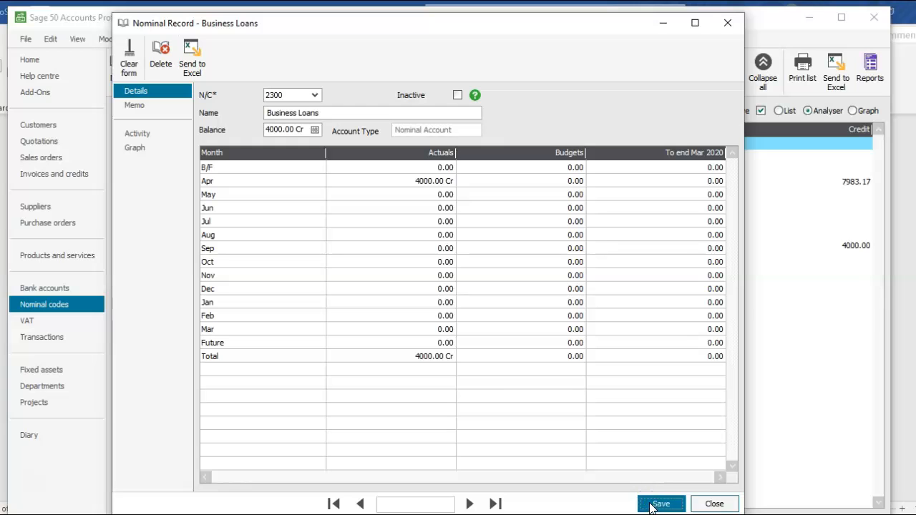
Open nominal account 3000 Capital from the code list sorted by name.
click(316, 94)
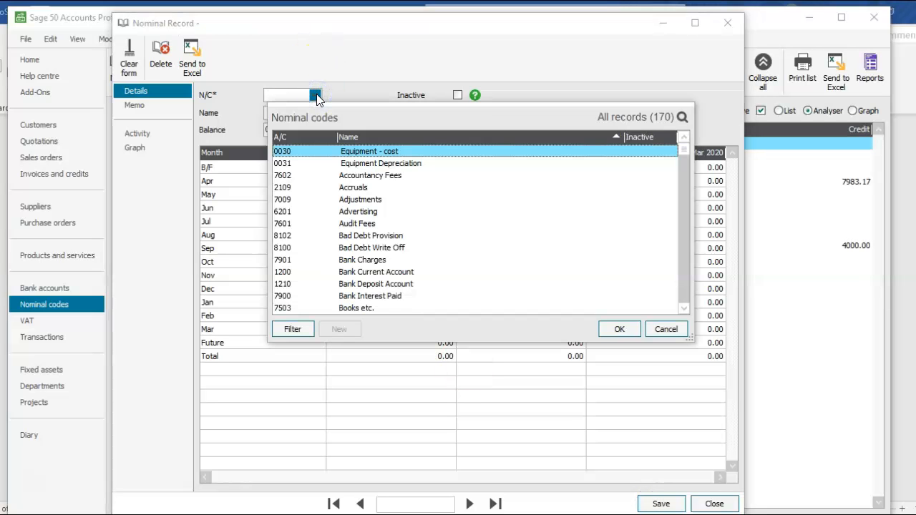
key(c)
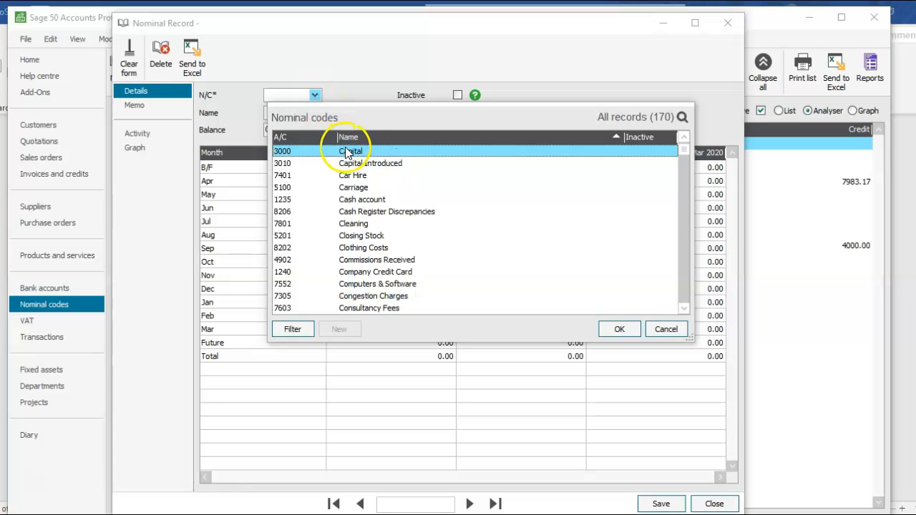
click(612, 331)
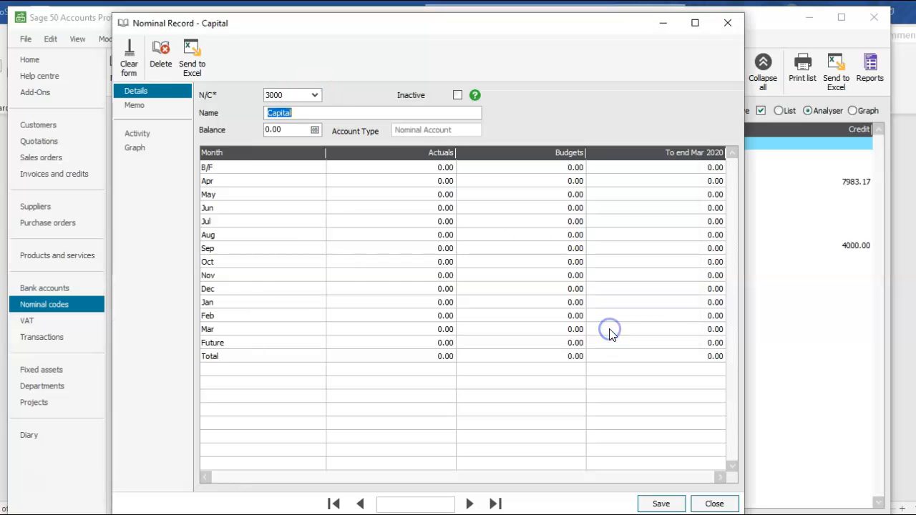
Enter a 7983.17 credit opening balance dated 01/04/2020 for Capital, checking the trial balance, and save the record.
click(315, 131)
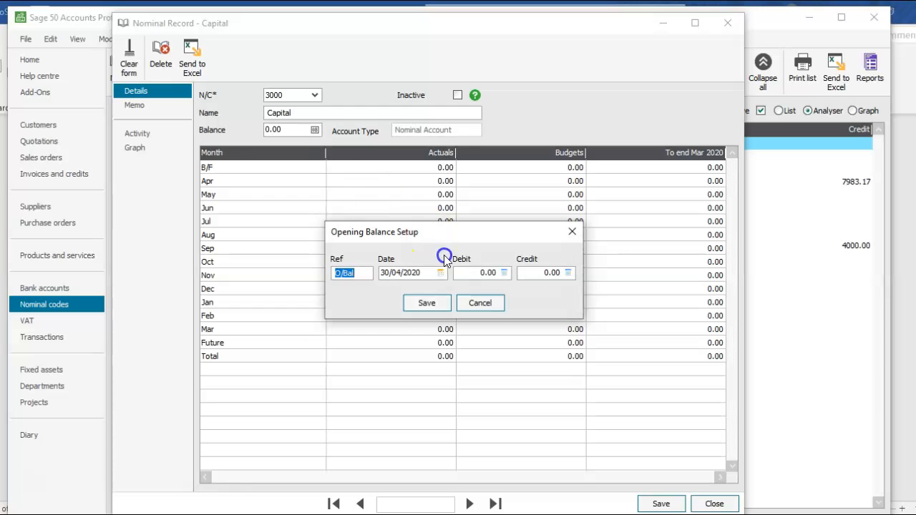
click(441, 272)
click(450, 316)
click(521, 299)
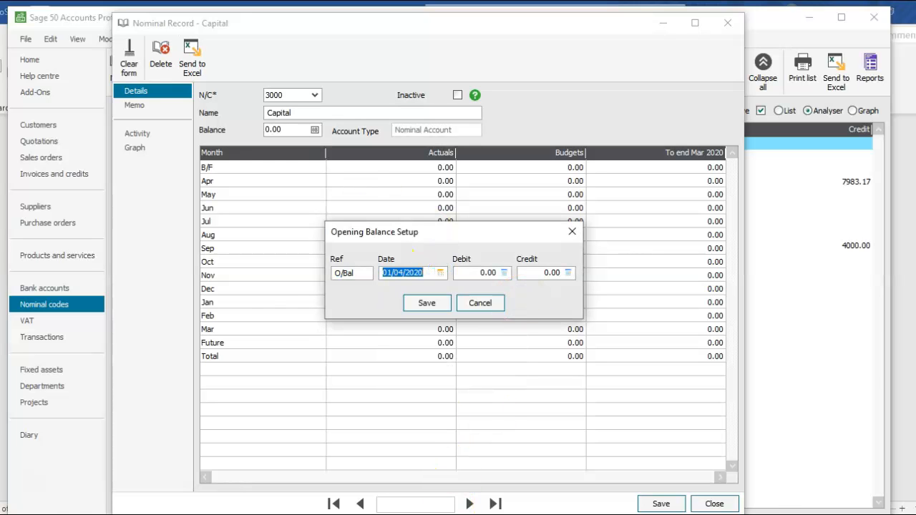
click(458, 514)
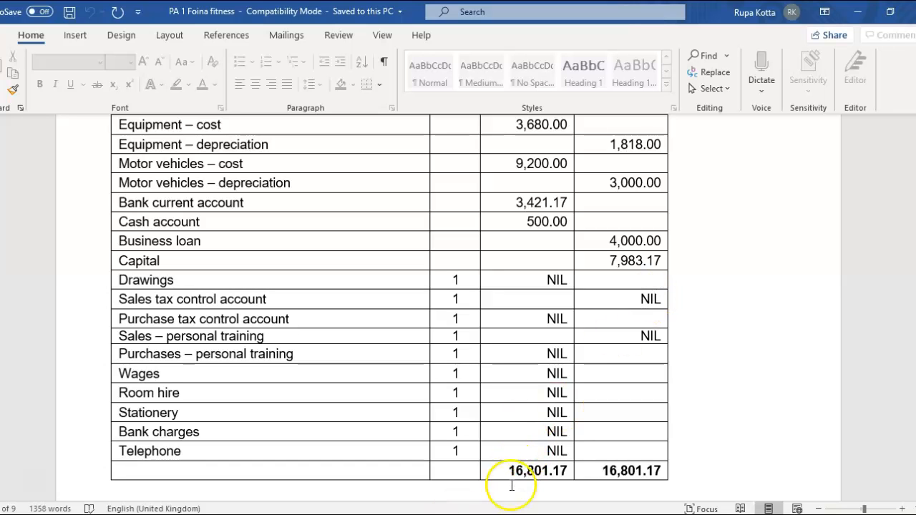
mouse_move(509, 514)
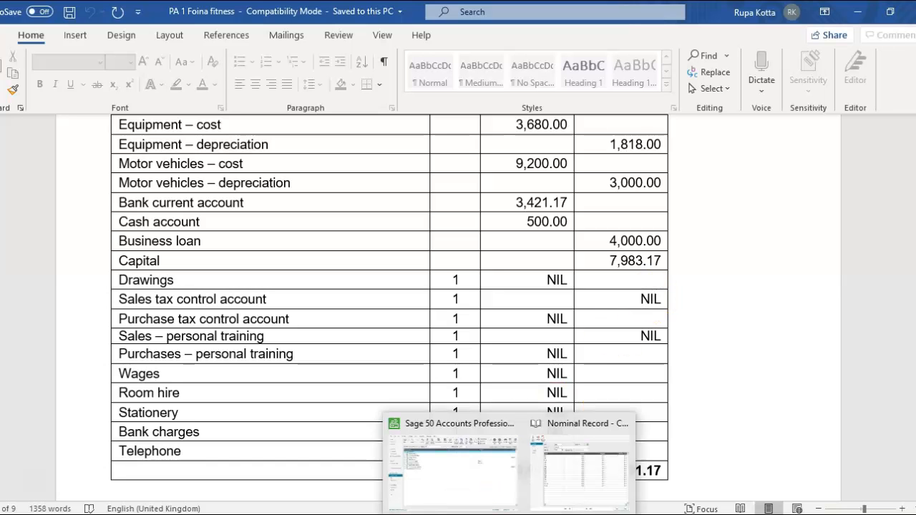
click(552, 480)
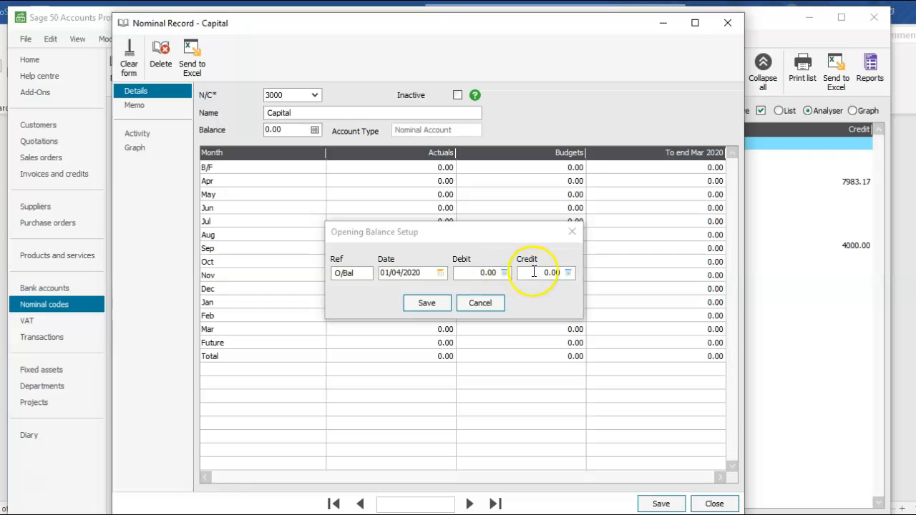
click(532, 272)
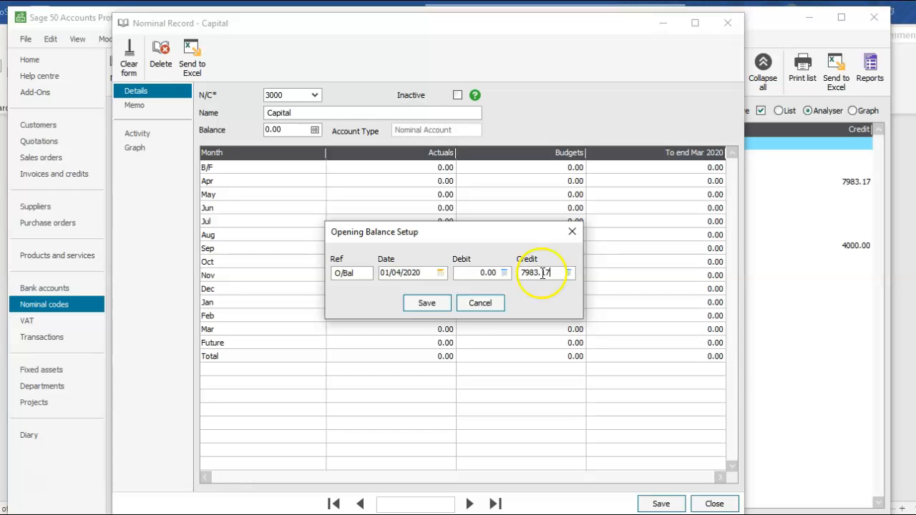
click(430, 306)
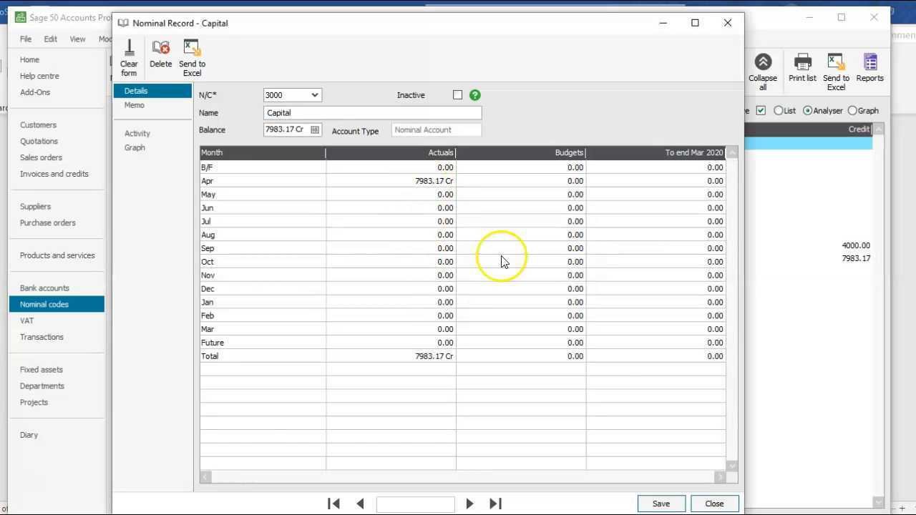
click(660, 503)
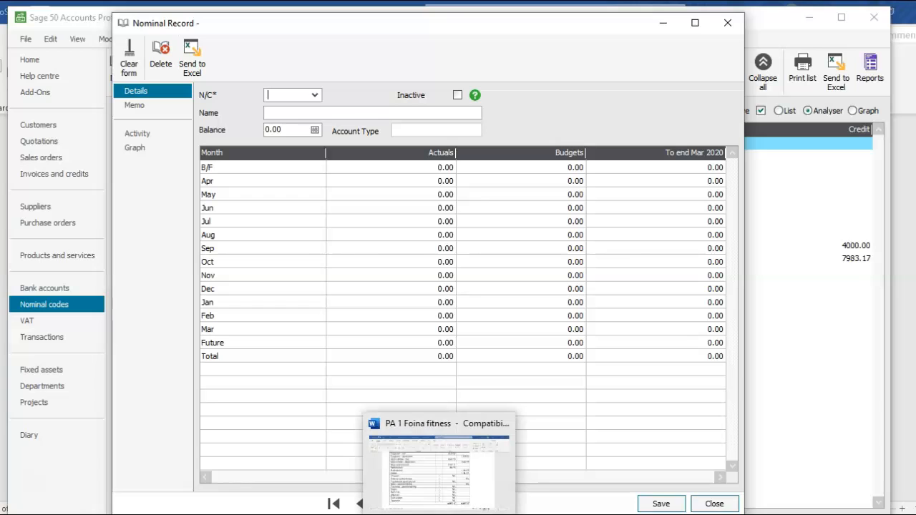
Review the trial balance and browse the nominal code list for the remaining accounts to set up.
click(440, 461)
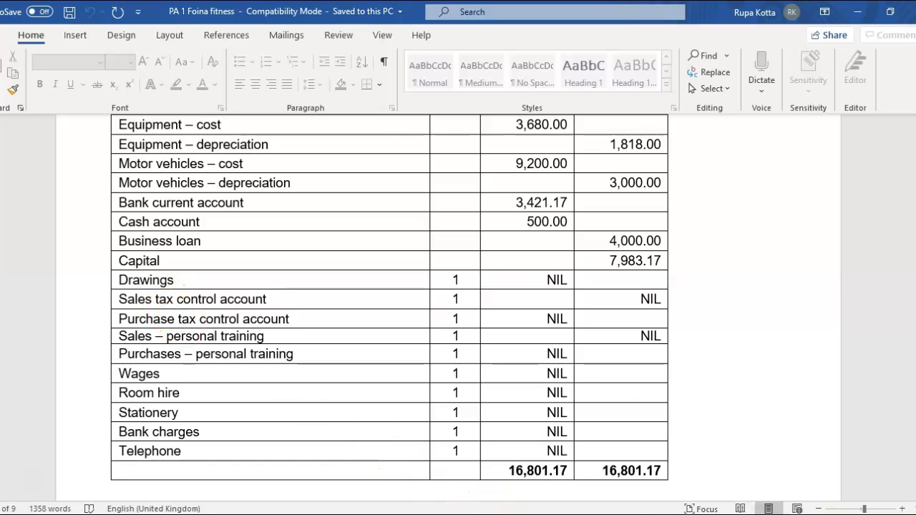
mouse_move(509, 514)
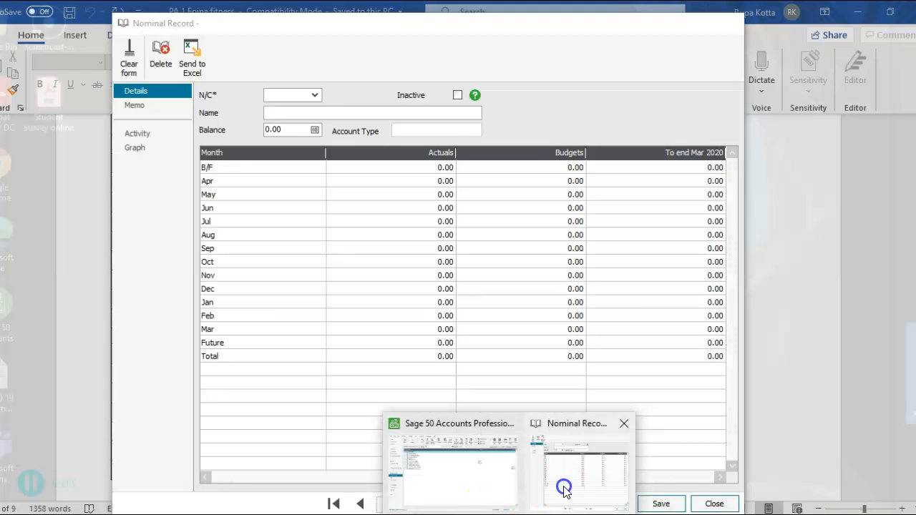
click(563, 484)
click(316, 96)
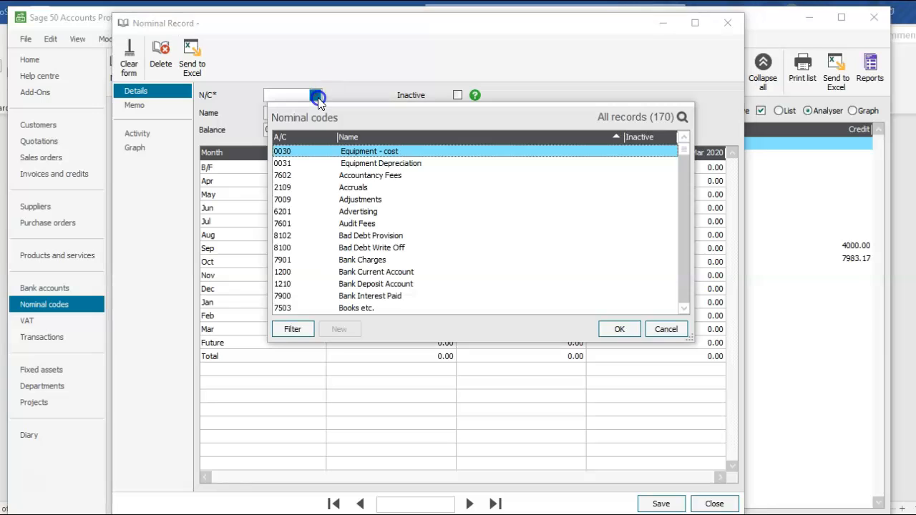
key(d)
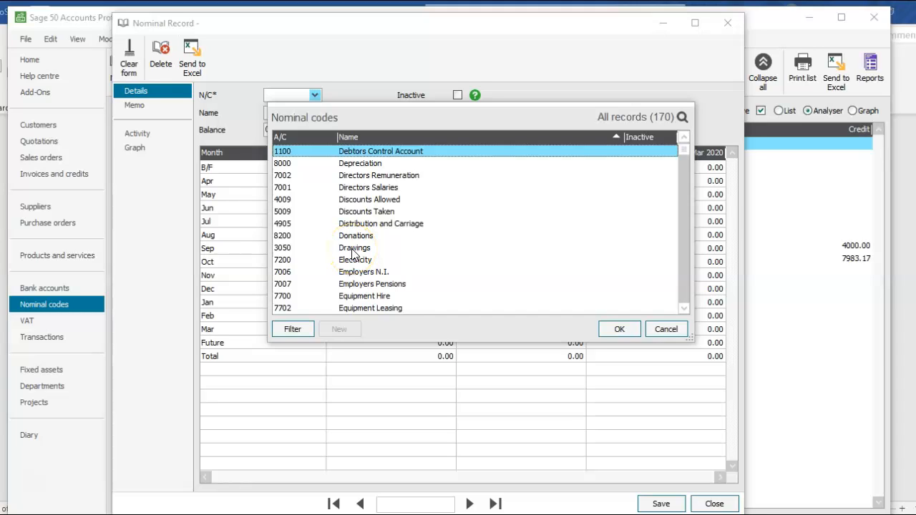
key(s)
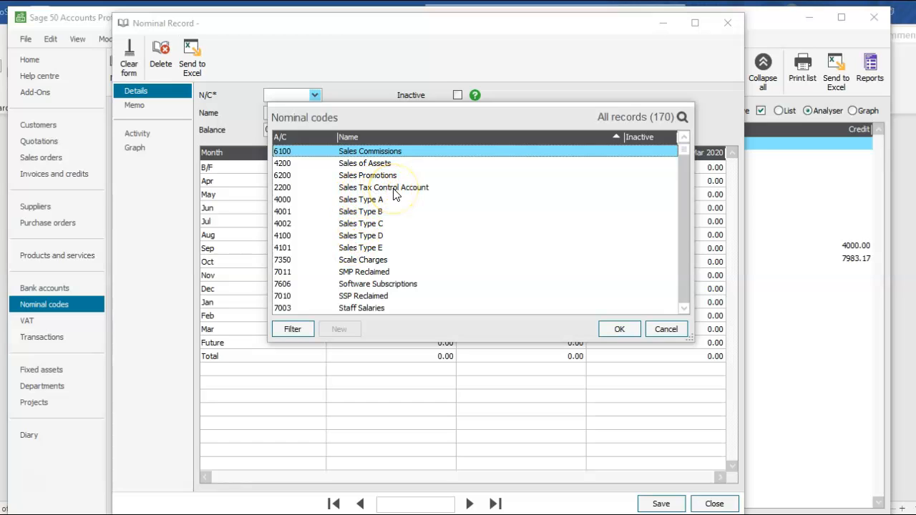
key(p)
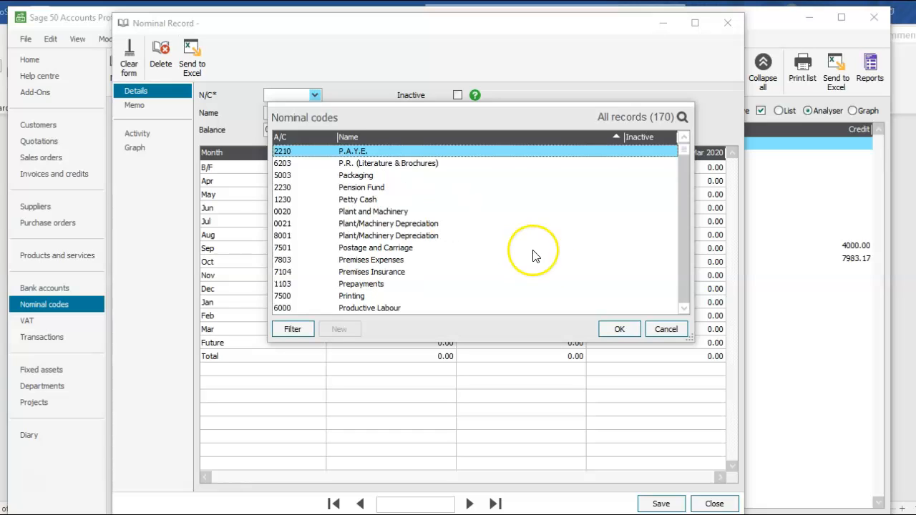
drag(683, 305, 682, 305)
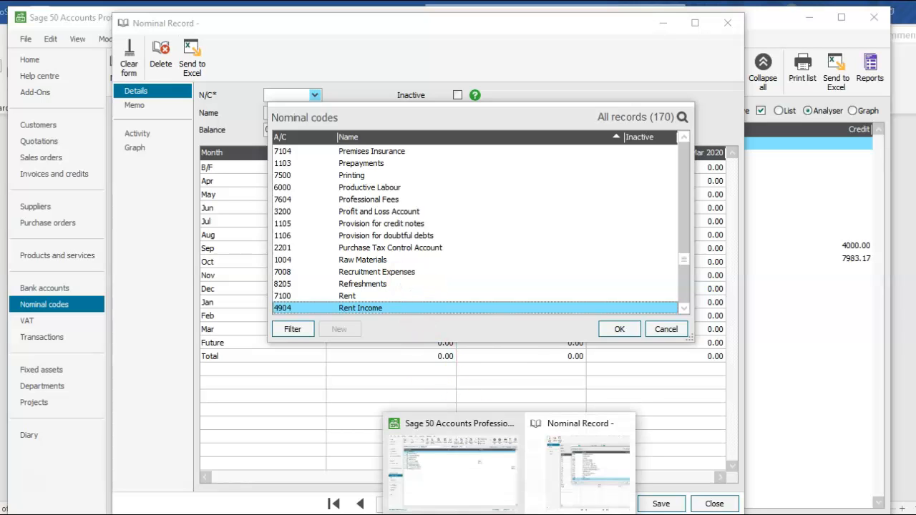
click(446, 514)
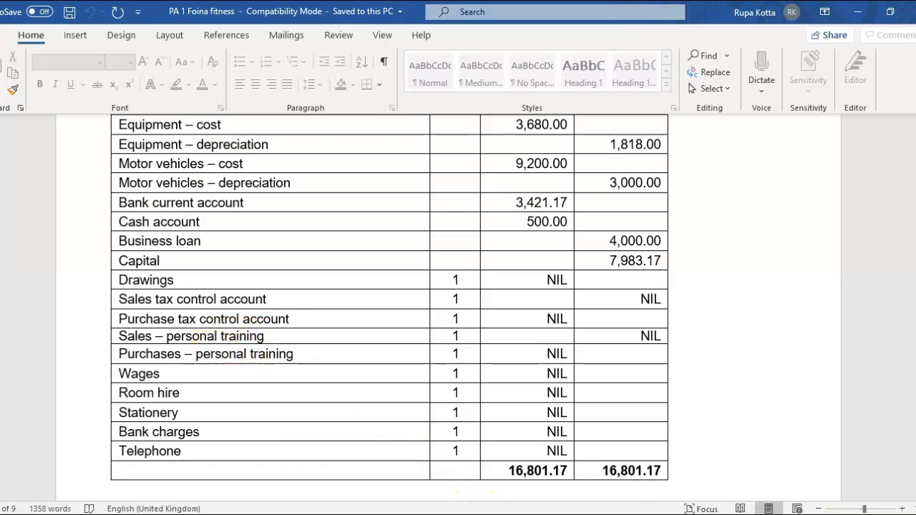
mouse_move(510, 512)
click(569, 469)
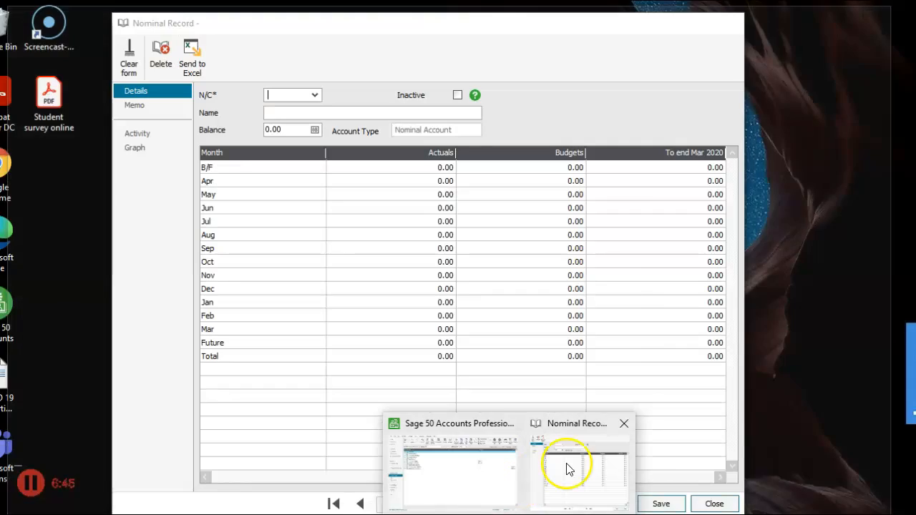
Open account 4000 Sales Type A, rename it to "Sales - Persoanl training", and save the record.
click(313, 101)
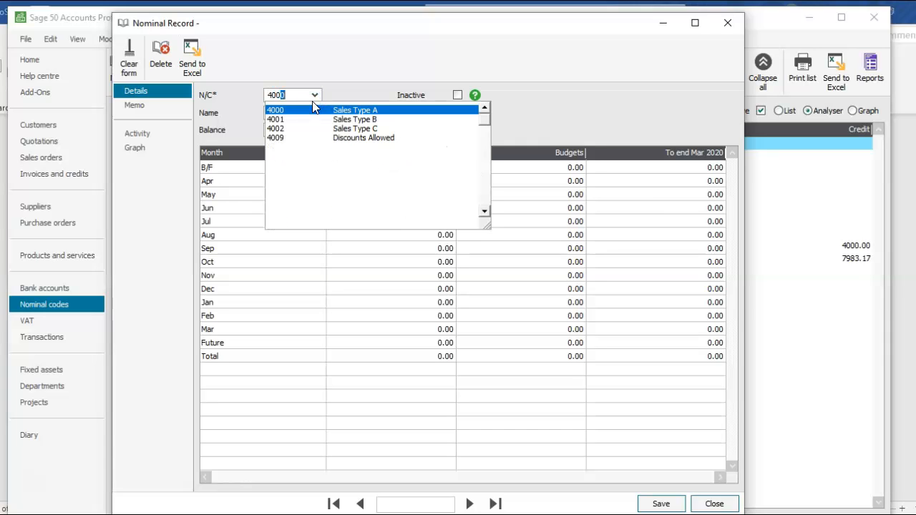
text(0)
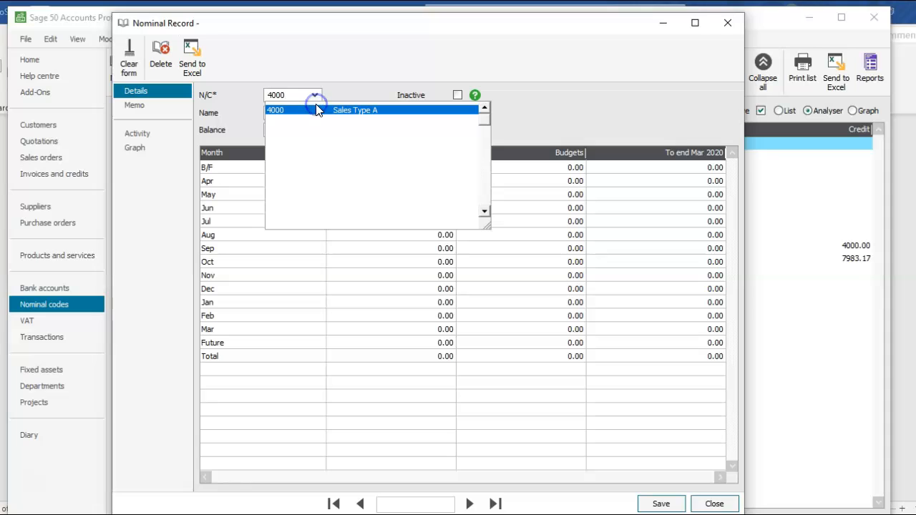
click(327, 111)
click(329, 113)
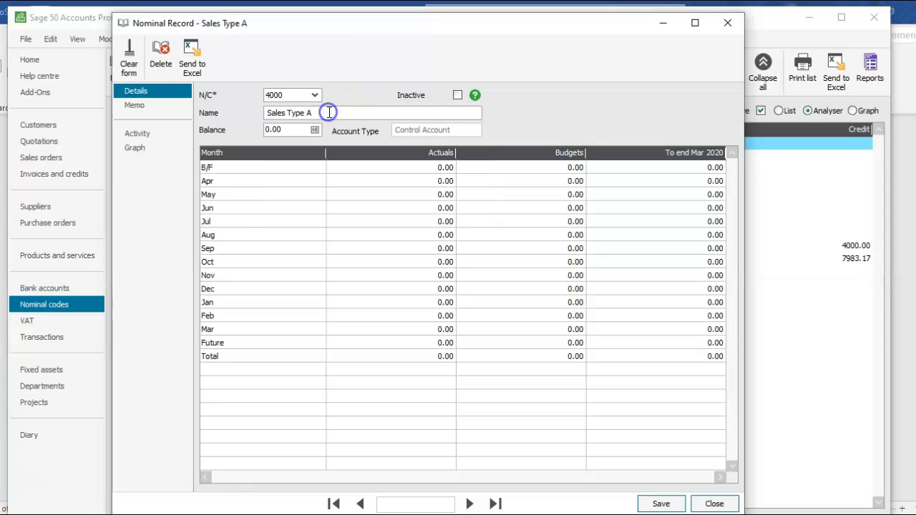
key(BackSpace)
key(BackSpace)
key(BackSpace)
click(660, 505)
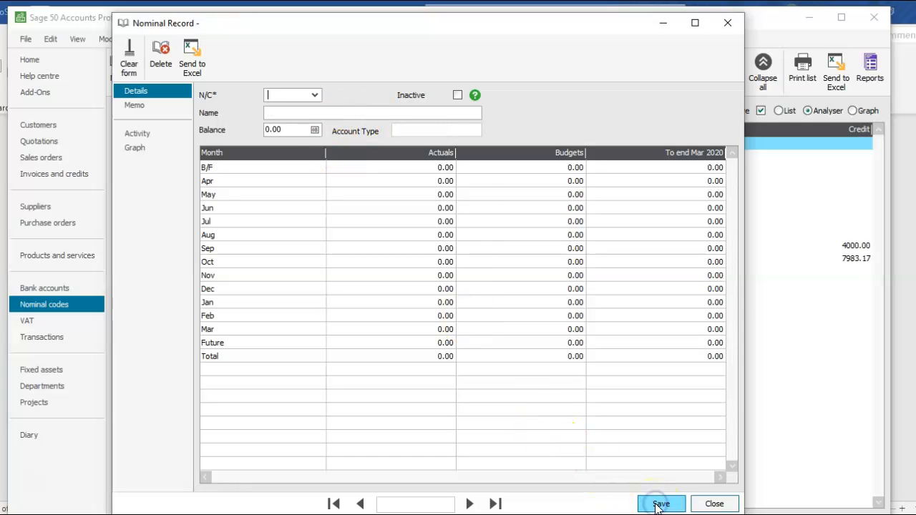
Open nominal account 5000, rename it to "Purchases - personal training", and save the record.
text(5000)
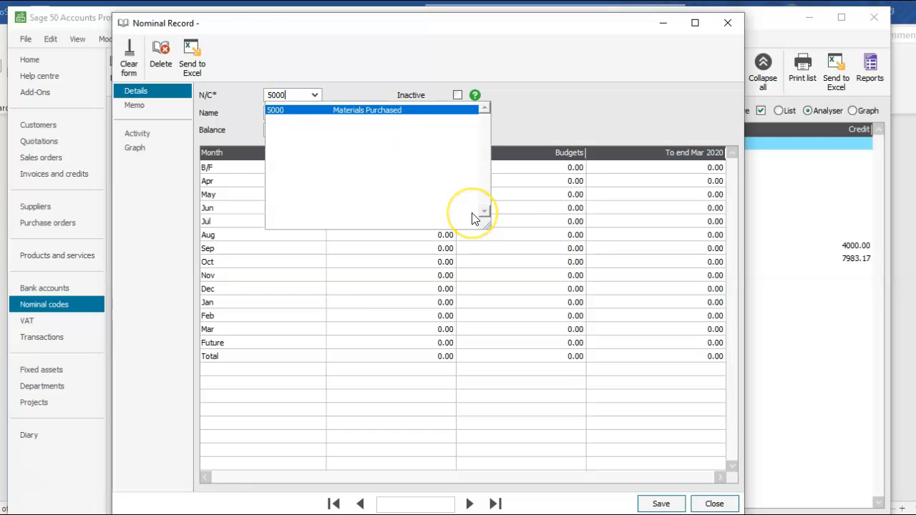
key(Tab)
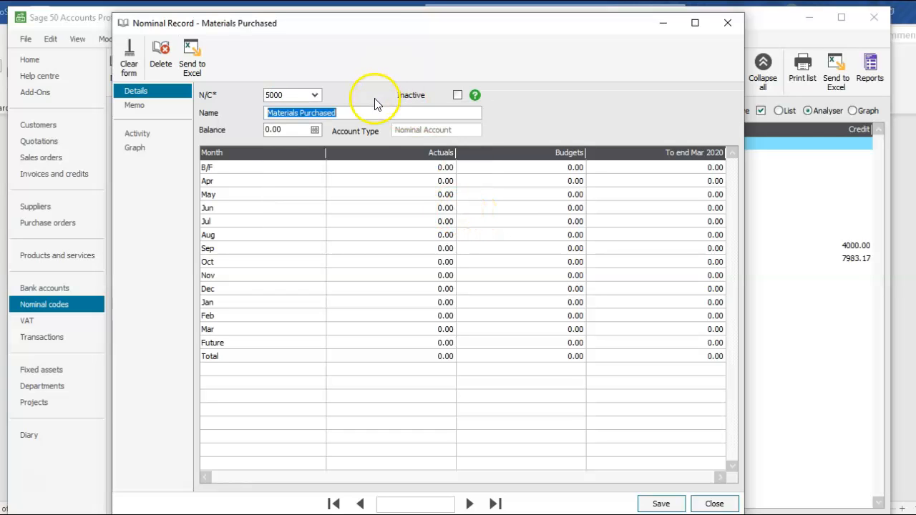
text(Purchases - personal training)
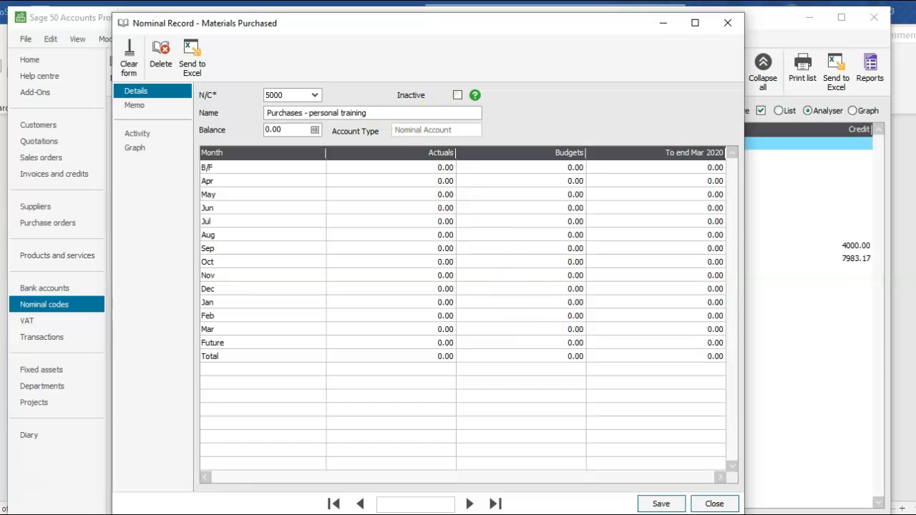
click(660, 504)
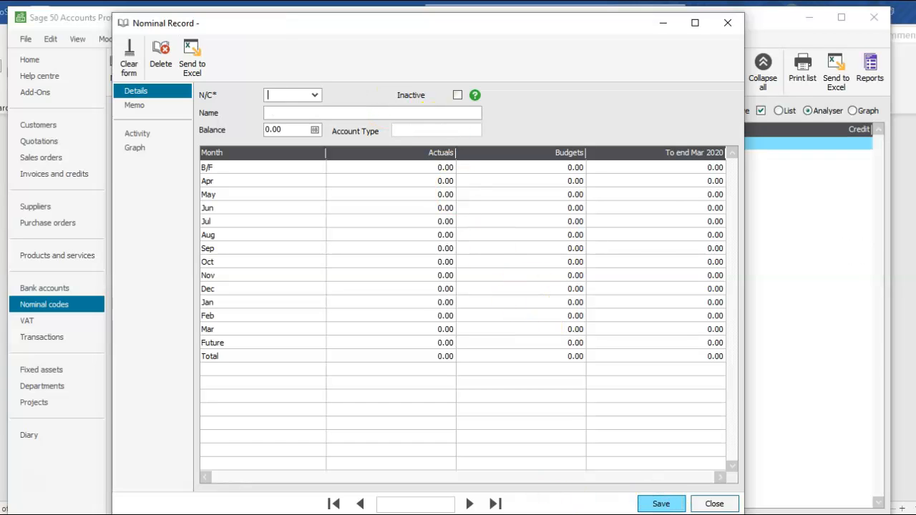
Check the trial balance, then open account 7005 Wages - Casual, rename it to "Wages", and save the record.
mouse_move(509, 514)
click(469, 514)
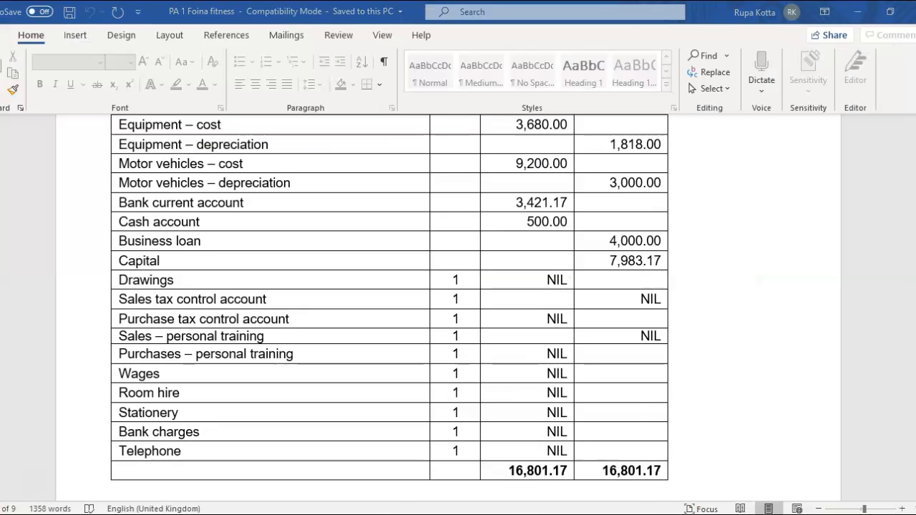
mouse_move(508, 514)
click(552, 458)
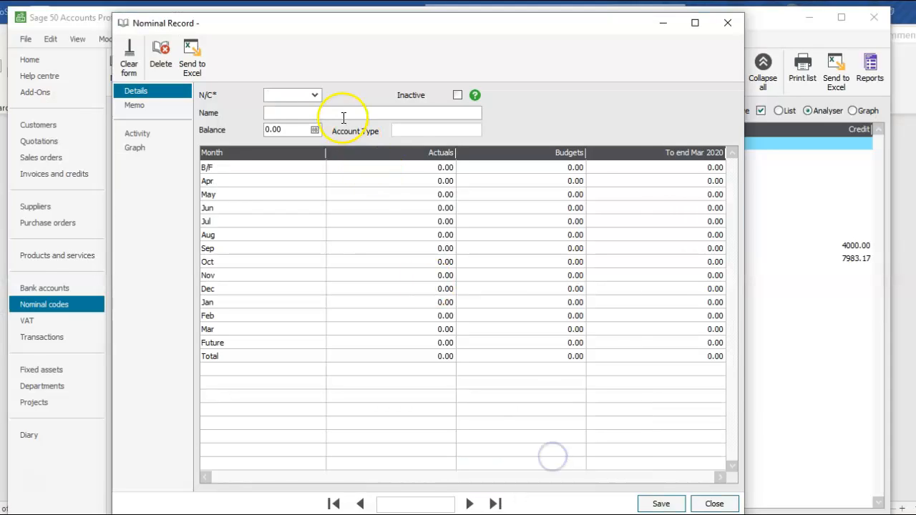
click(315, 96)
key(w)
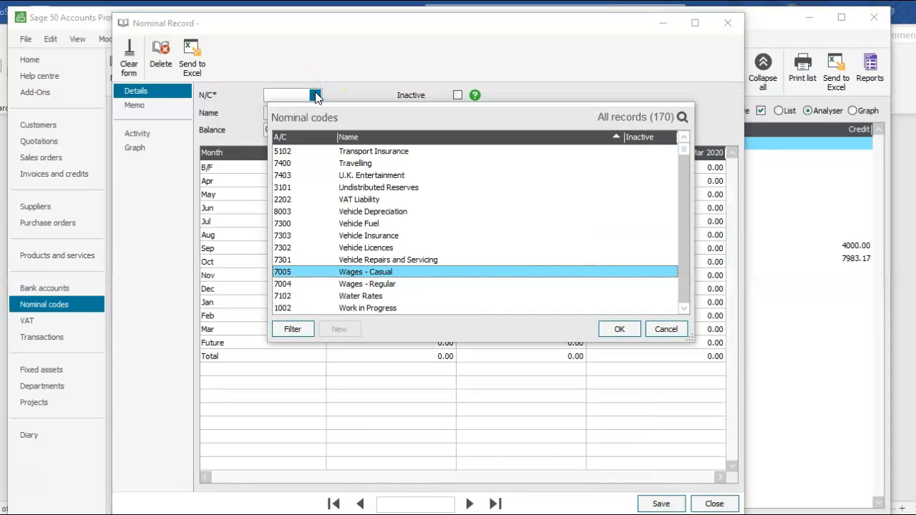
click(614, 330)
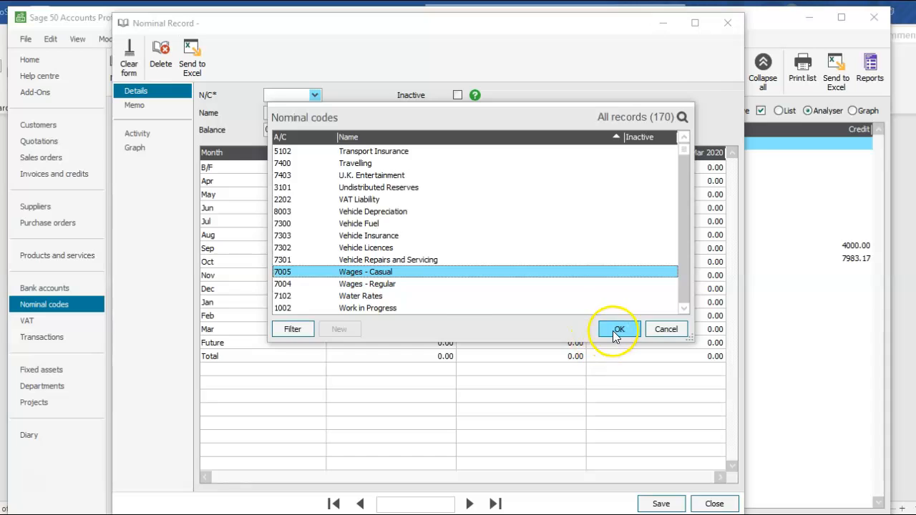
click(358, 113)
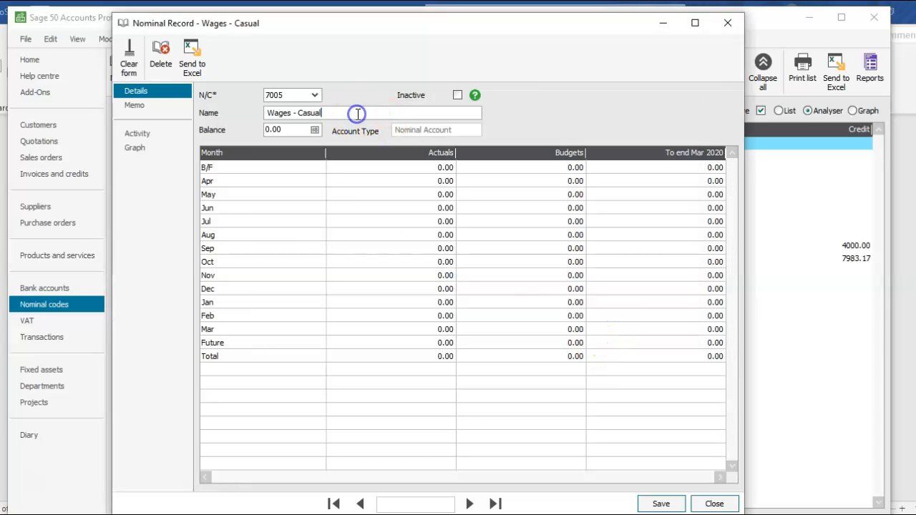
key(BackSpace)
key(BackSpace)
key(BackSpace)
key(BackSpace)
key(BackSpace)
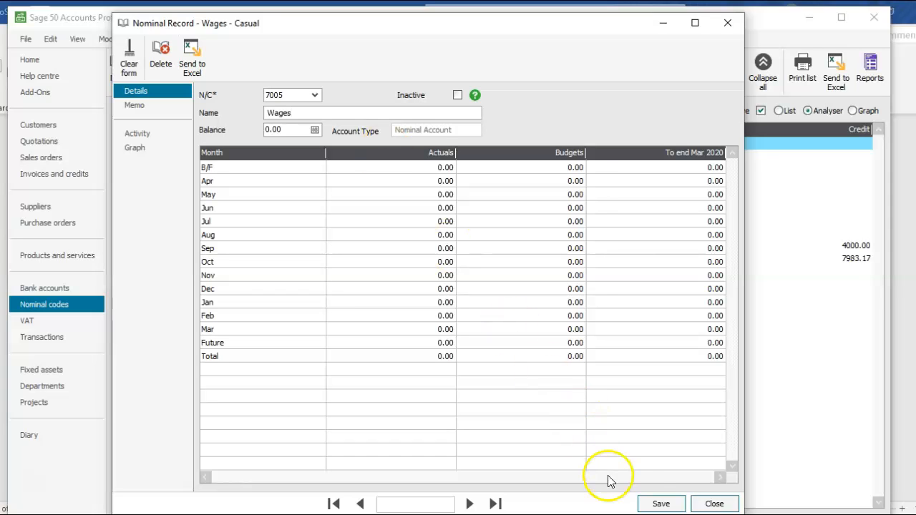
click(651, 504)
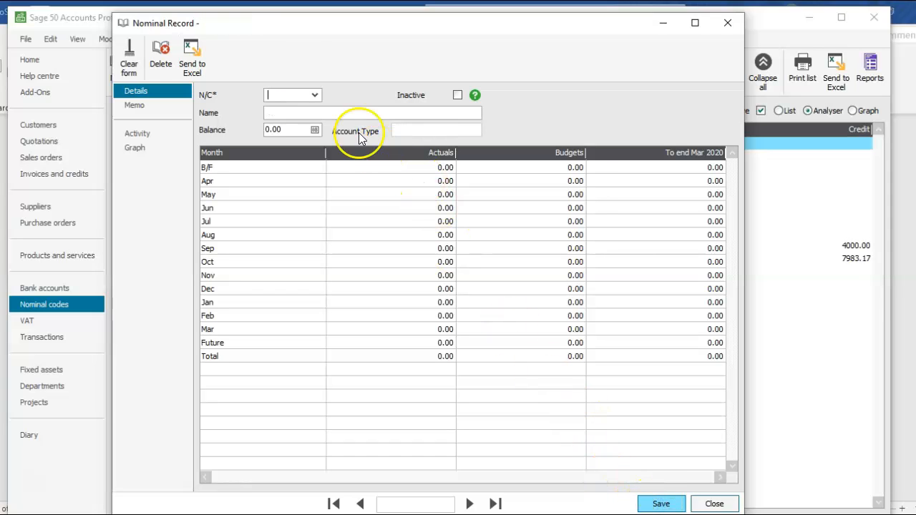
Open account 7100 Rent from the code list, rename it to "Room hire", and save the record.
click(316, 93)
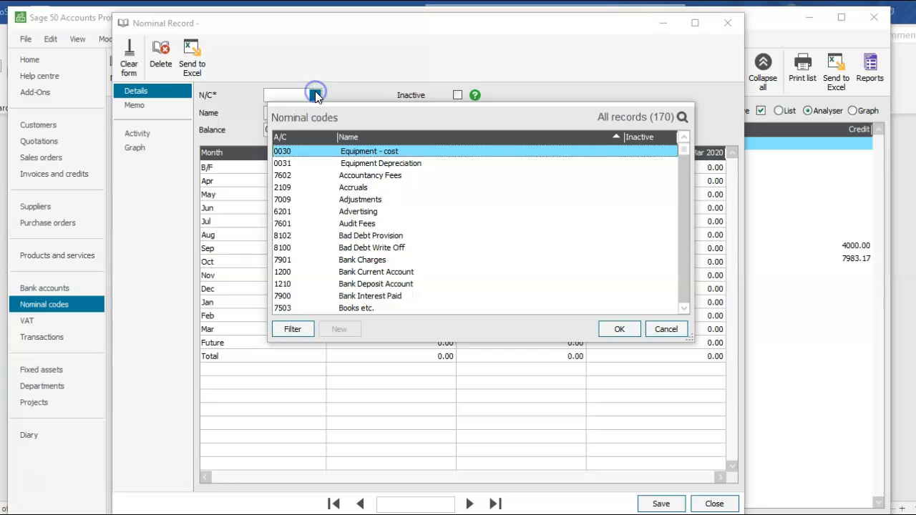
key(r)
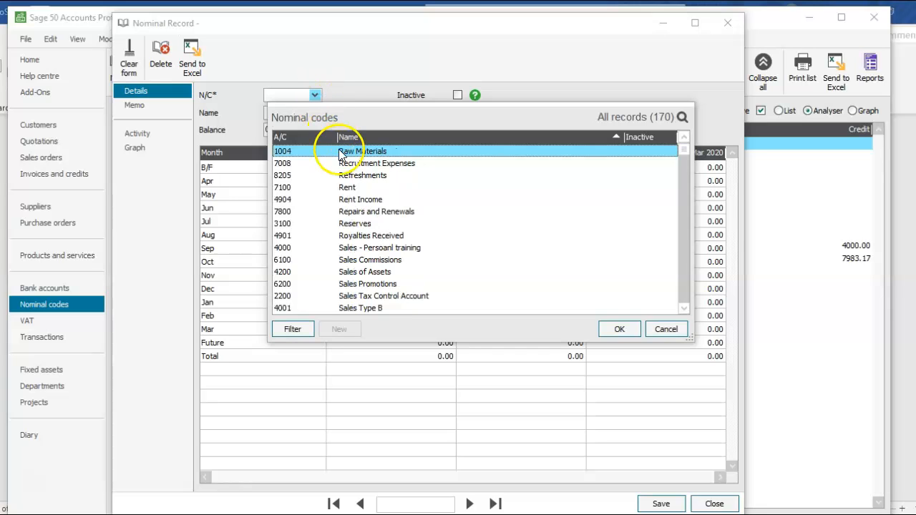
click(345, 188)
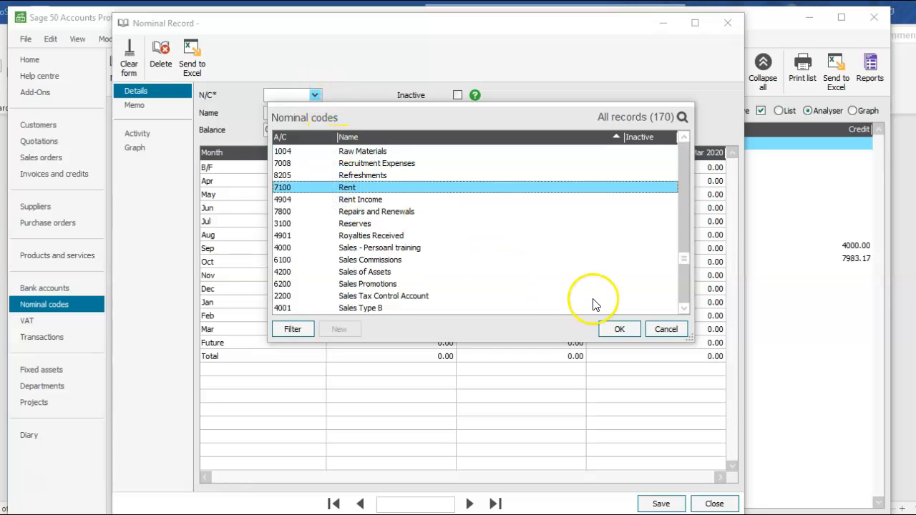
click(612, 329)
key(Tab)
text(R)
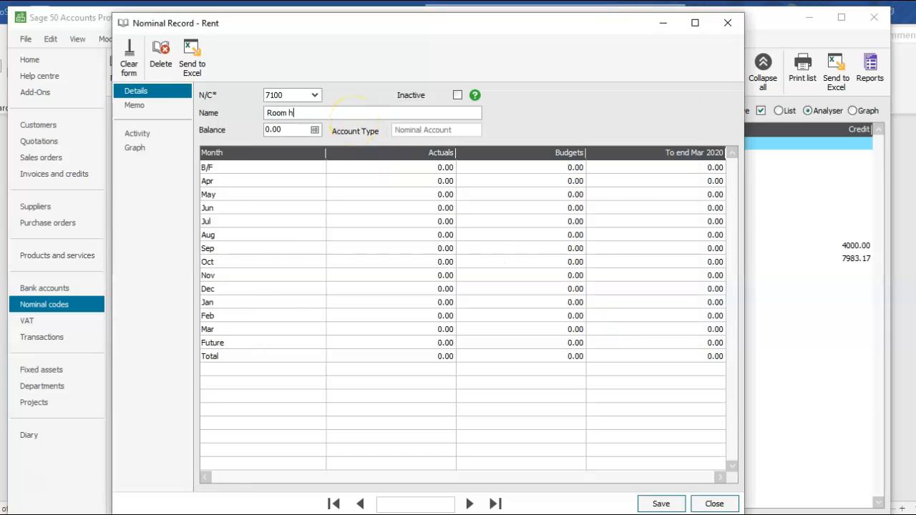
text(oom hire)
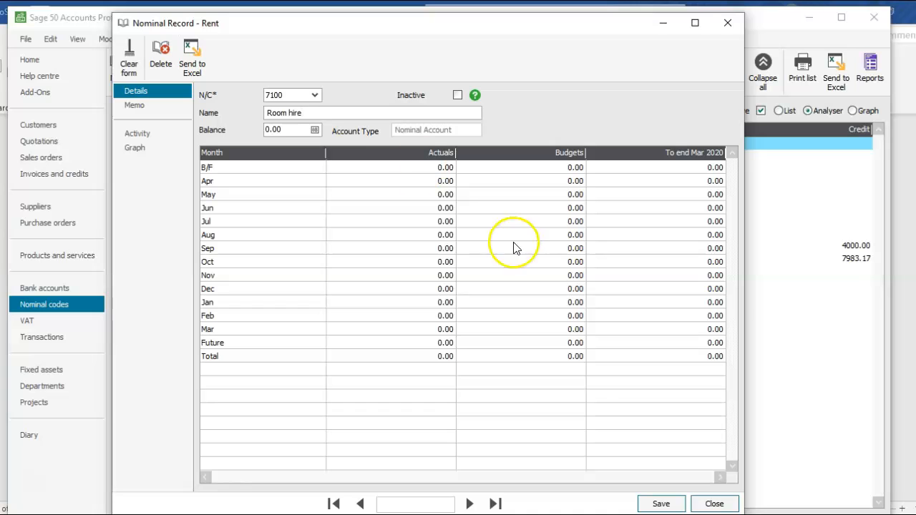
click(649, 504)
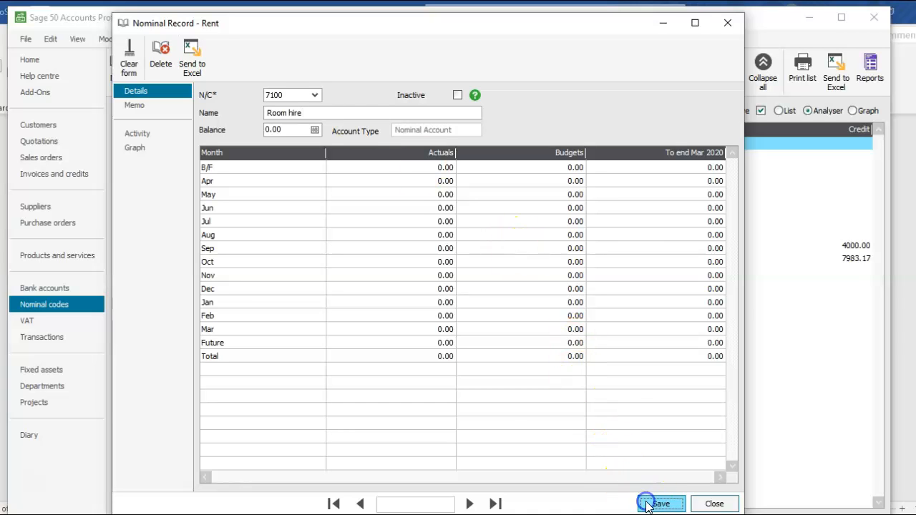
Open account 7502 Office Stationery, rename it to "Stationery", and save the record.
click(315, 95)
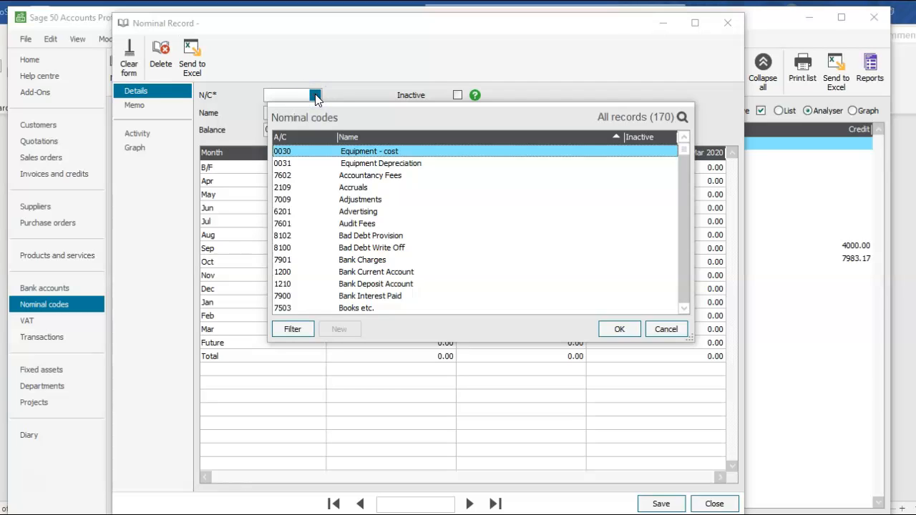
key(o)
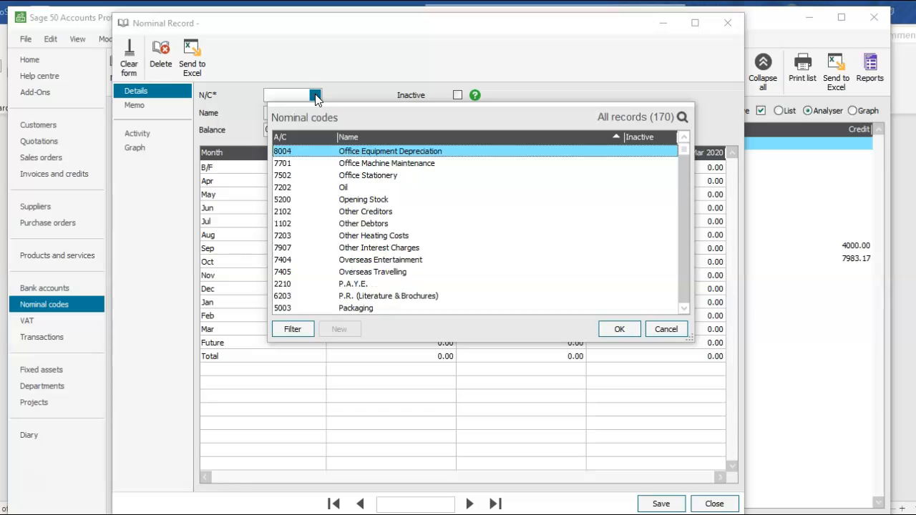
click(370, 176)
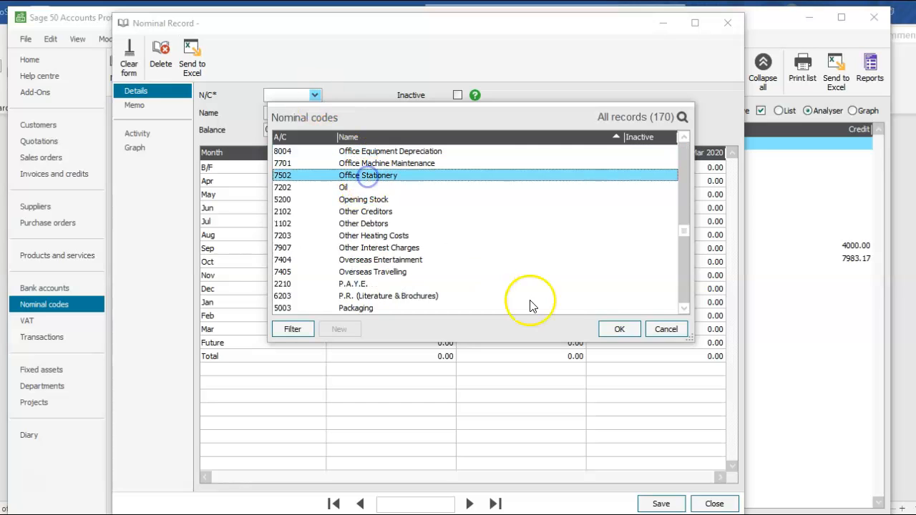
click(617, 330)
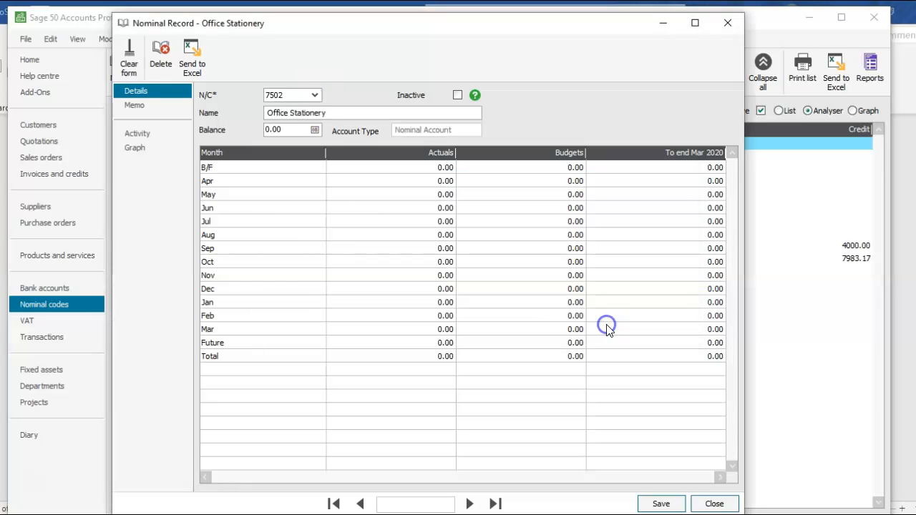
click(291, 113)
key(BackSpace)
key(BackSpace)
key(BackSpace)
key(BackSpace)
key(BackSpace)
key(BackSpace)
key(BackSpace)
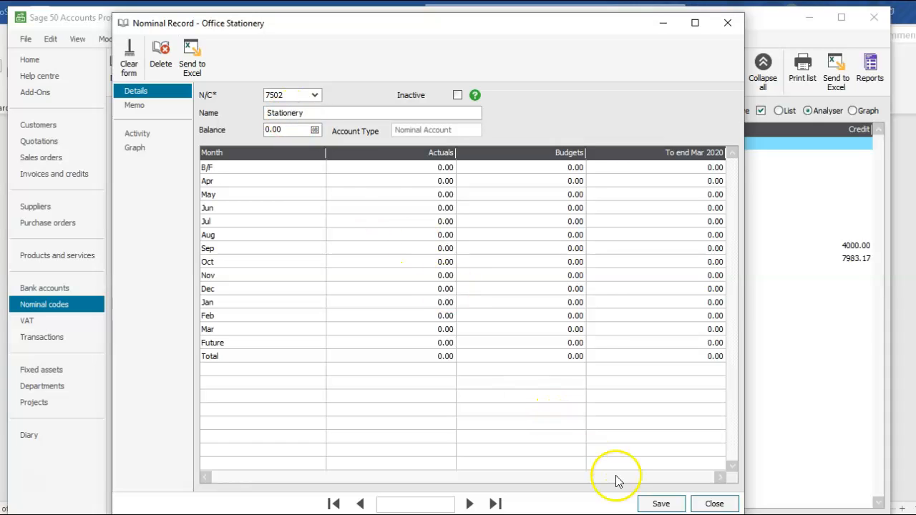
click(650, 502)
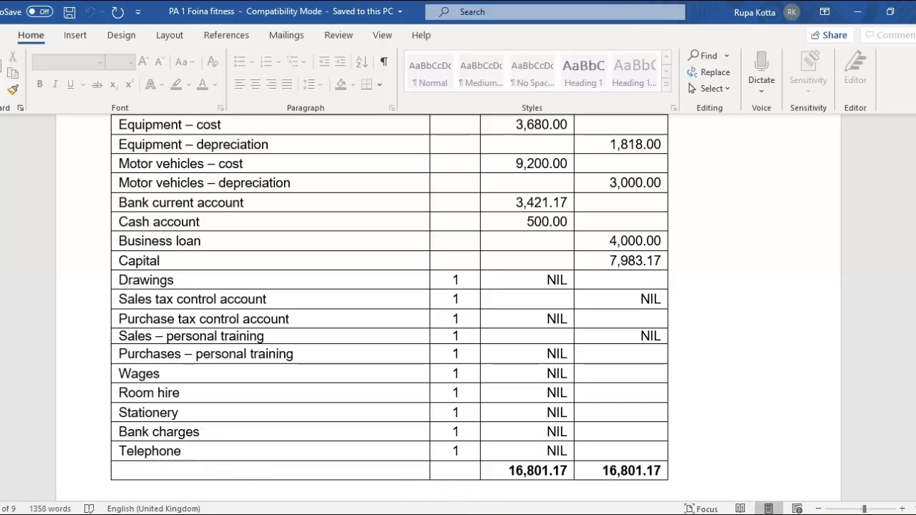
Open account 7550 Telephone and Fax, rename it to "Telephone", save the record, and close the nominal record window.
click(573, 471)
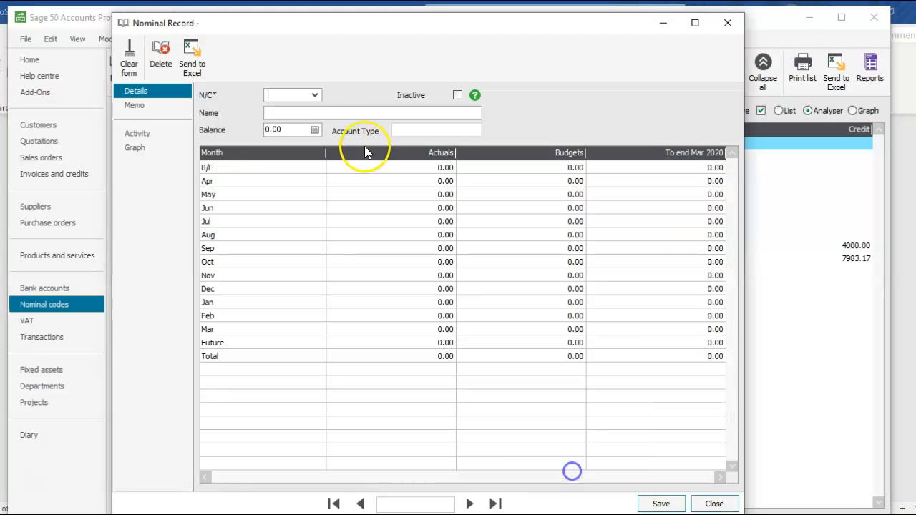
click(315, 95)
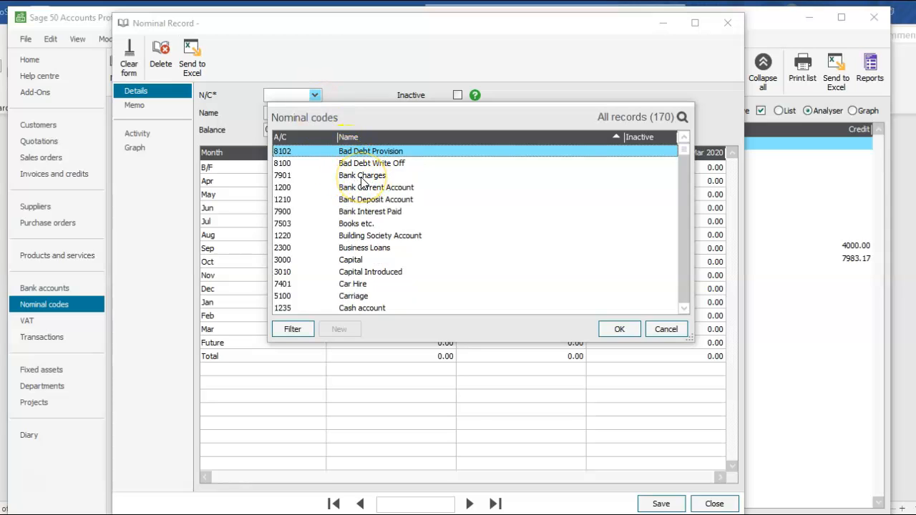
key(t)
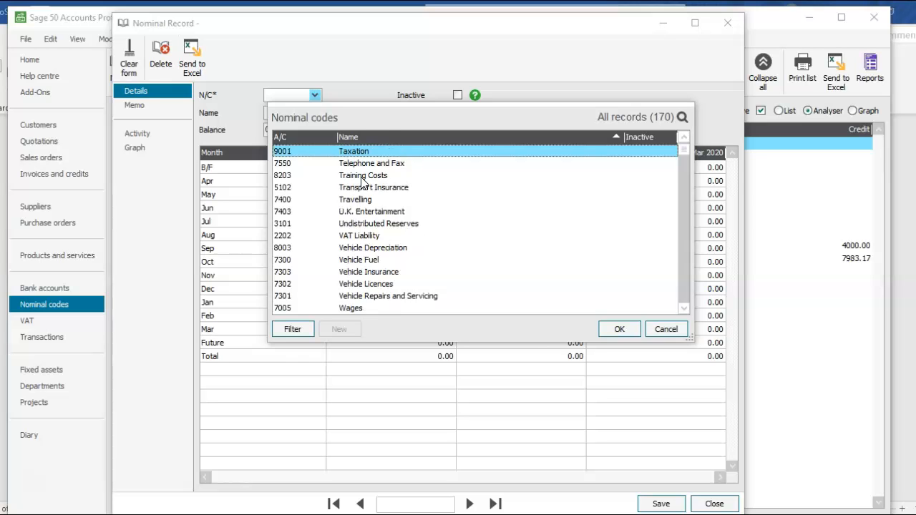
click(378, 162)
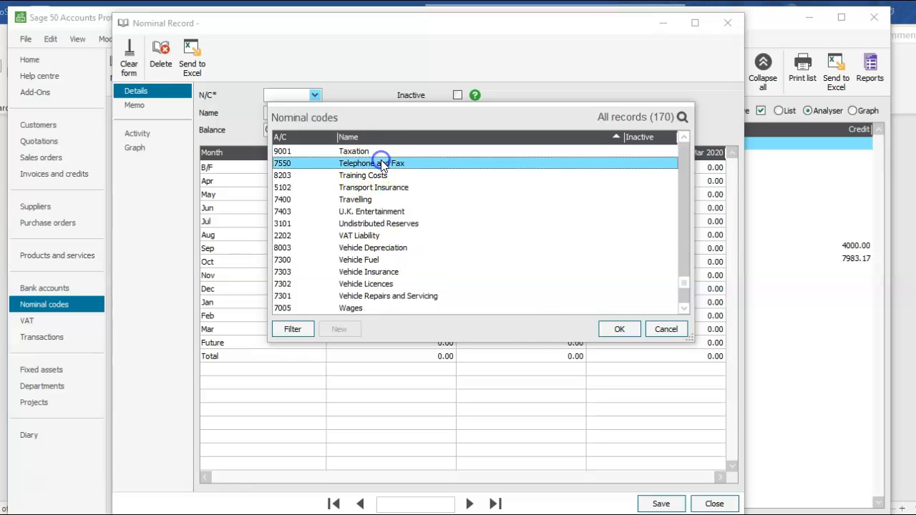
click(600, 333)
click(359, 113)
key(BackSpace)
key(BackSpace)
key(BackSpace)
key(BackSpace)
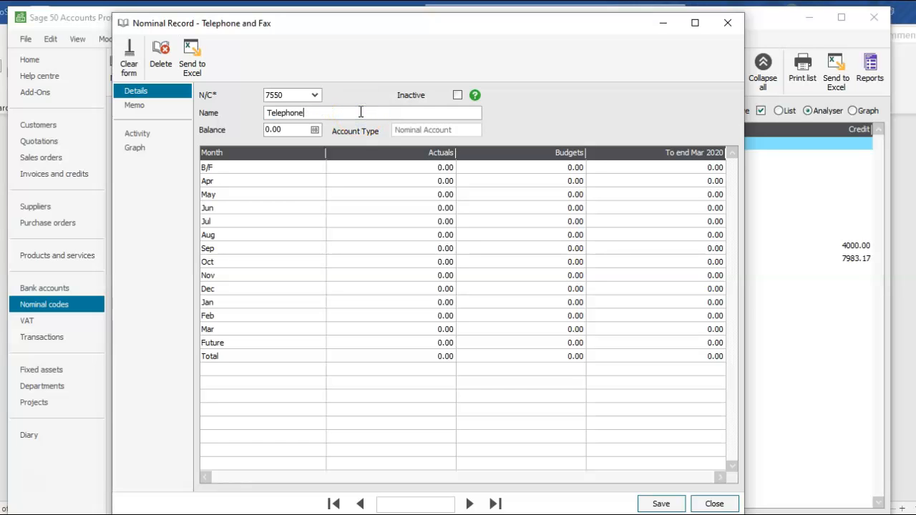
click(649, 506)
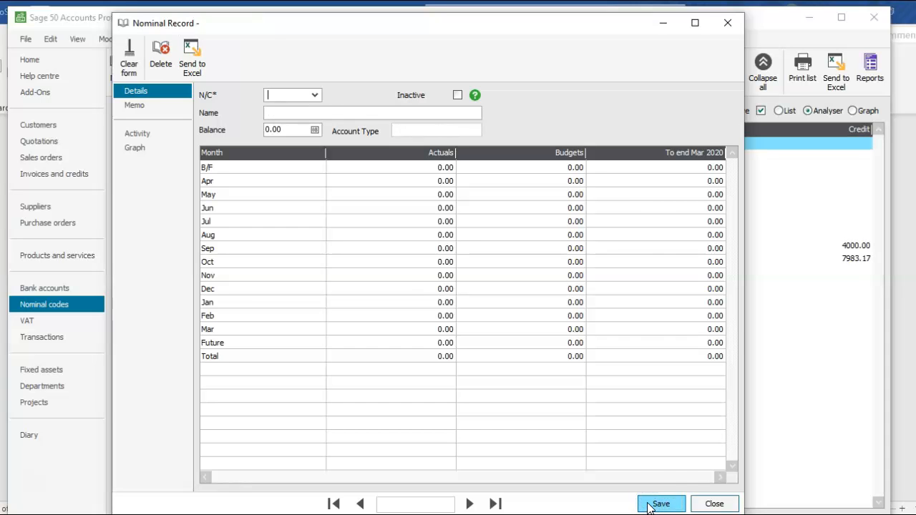
click(707, 506)
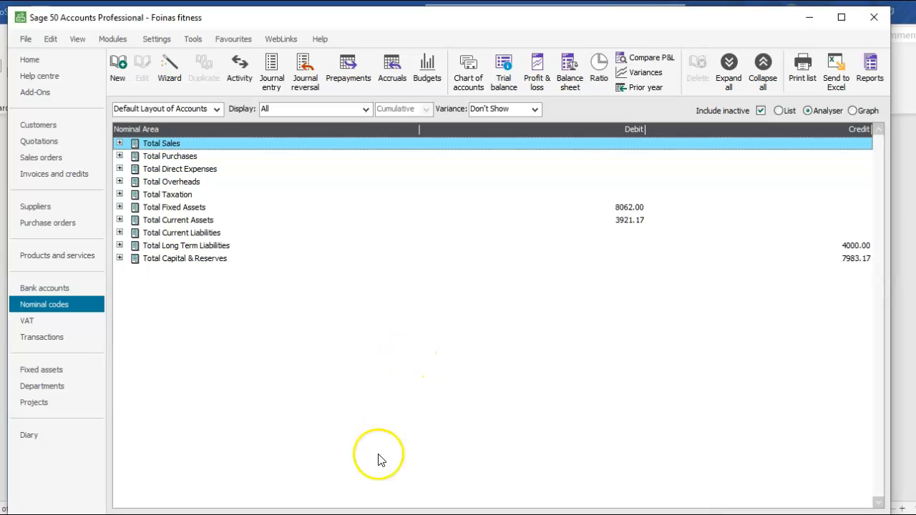
Compare against the Word trial balance, then preview the period trial balance up to Month 1, April 2020.
key(alt+Tab)
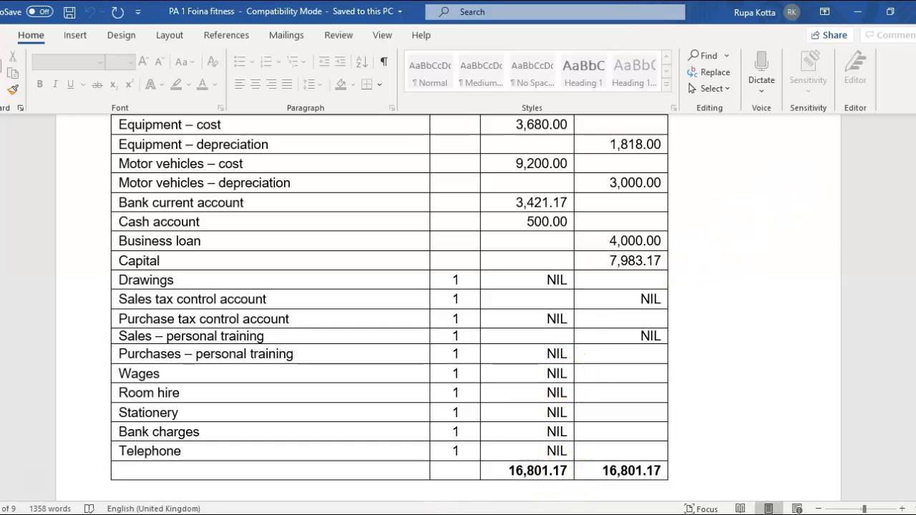
key(alt+Tab)
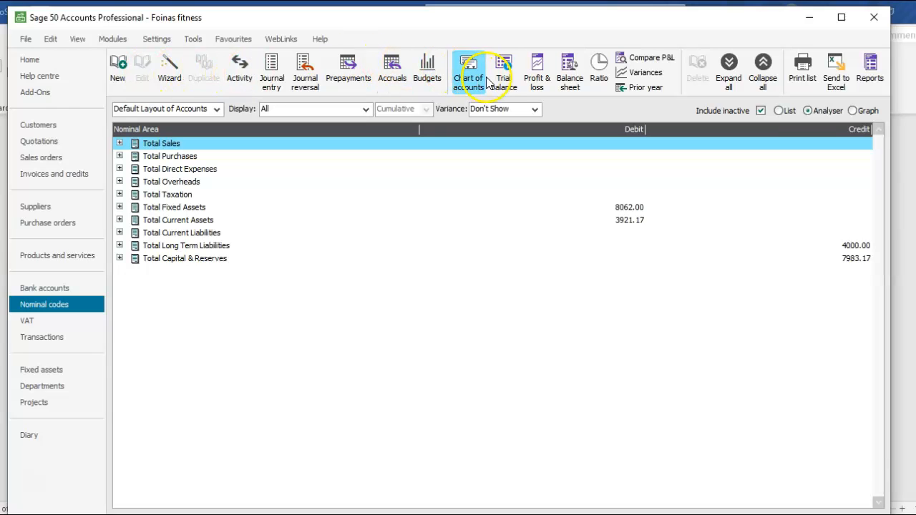
click(504, 81)
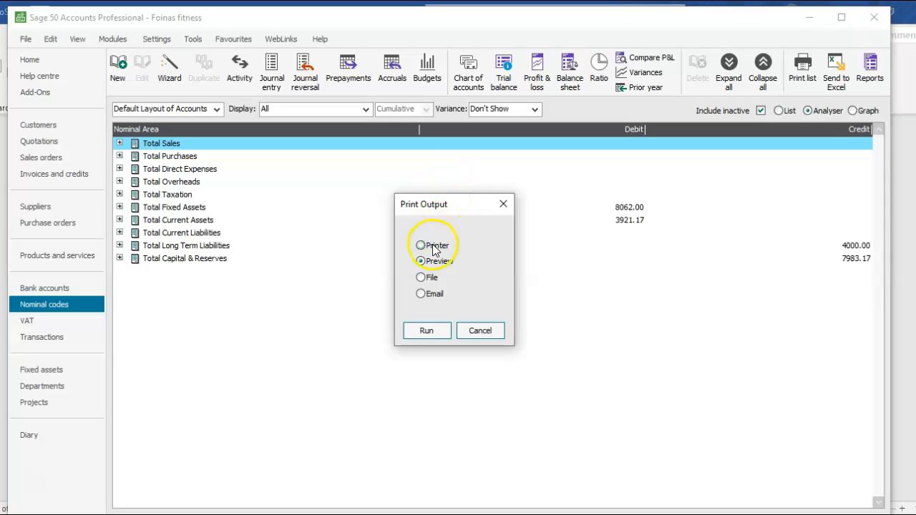
click(426, 330)
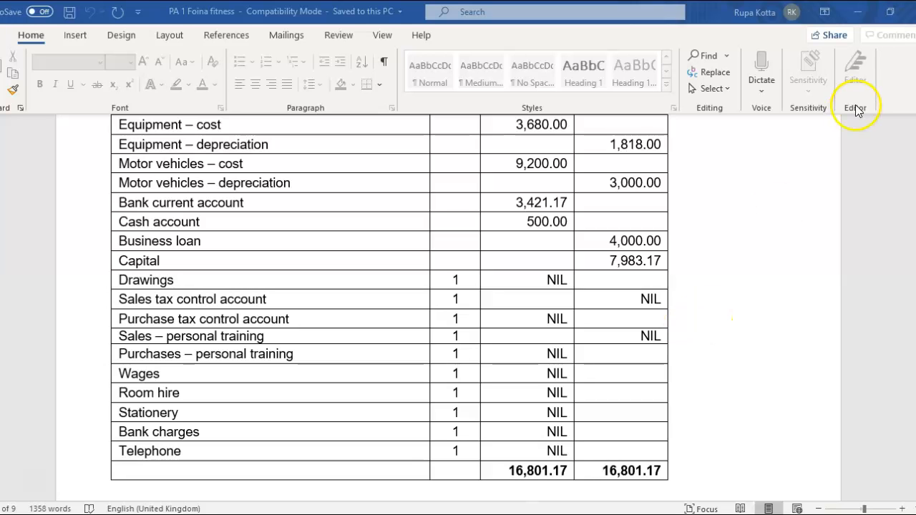
click(858, 11)
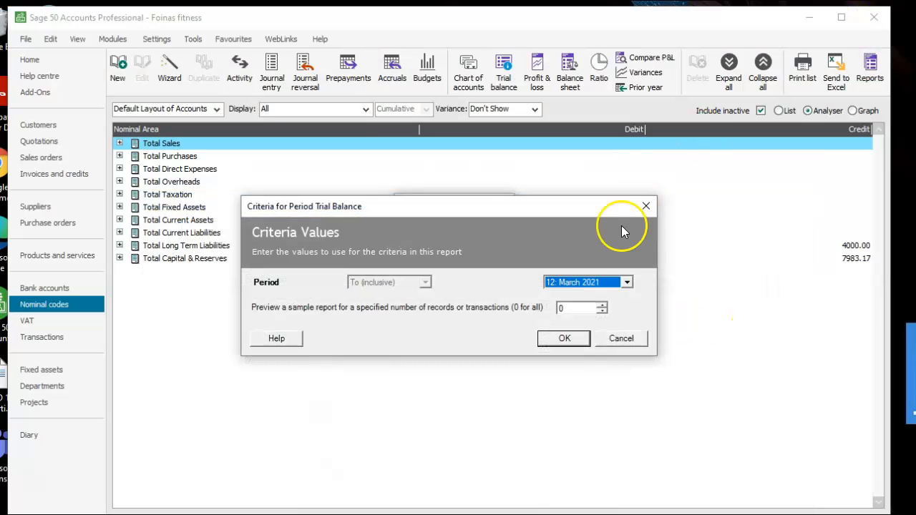
click(627, 282)
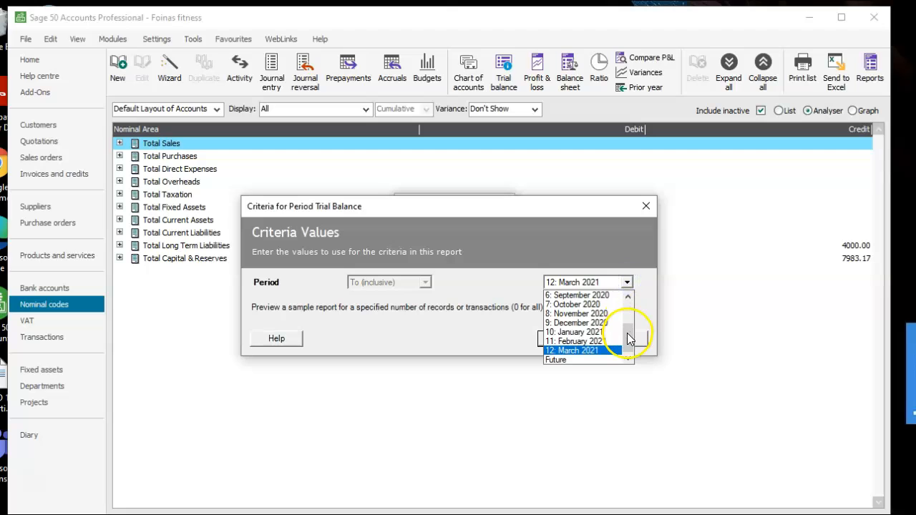
drag(629, 338, 627, 302)
click(594, 304)
click(565, 338)
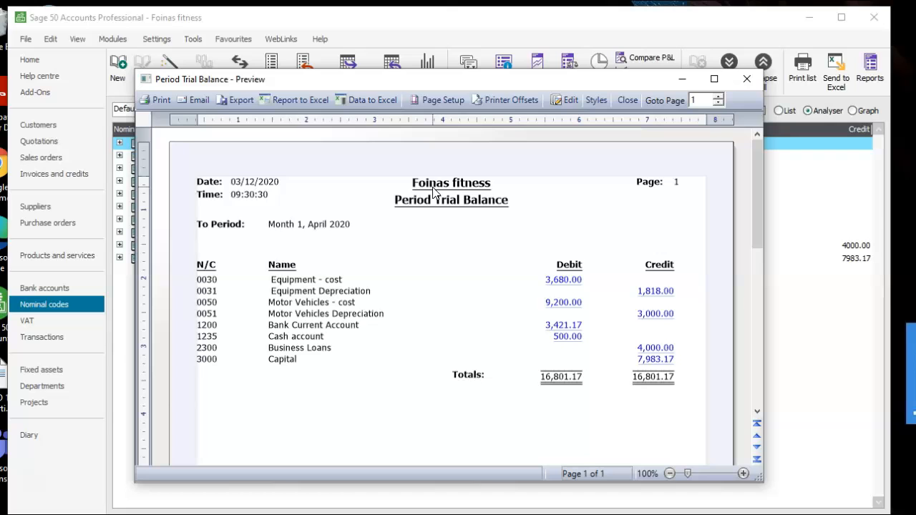
Export the trial balance preview as a PDF named "TB - foina fitness" to the Desktop, then close the preview.
click(240, 101)
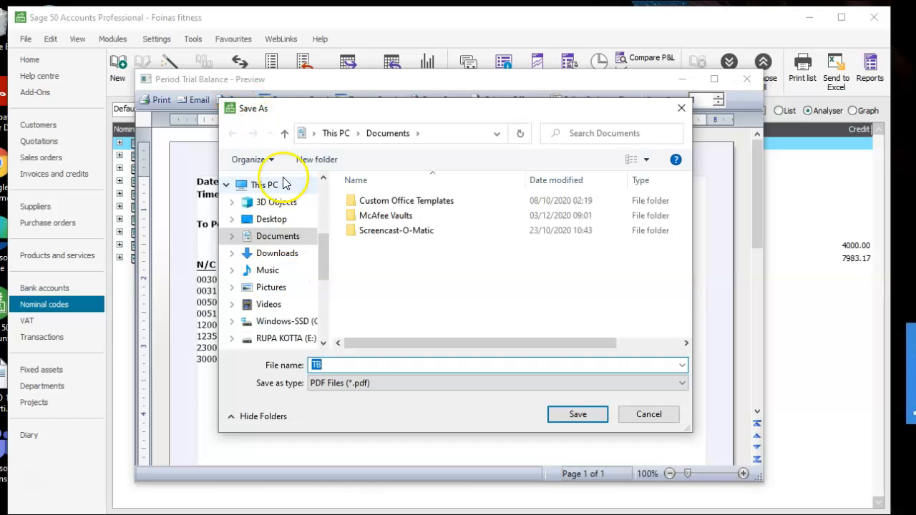
click(275, 223)
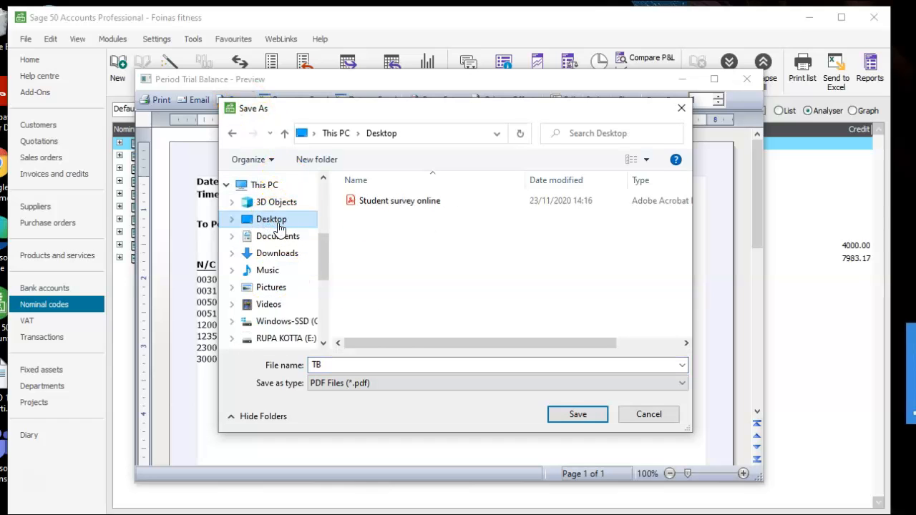
double_click(386, 365)
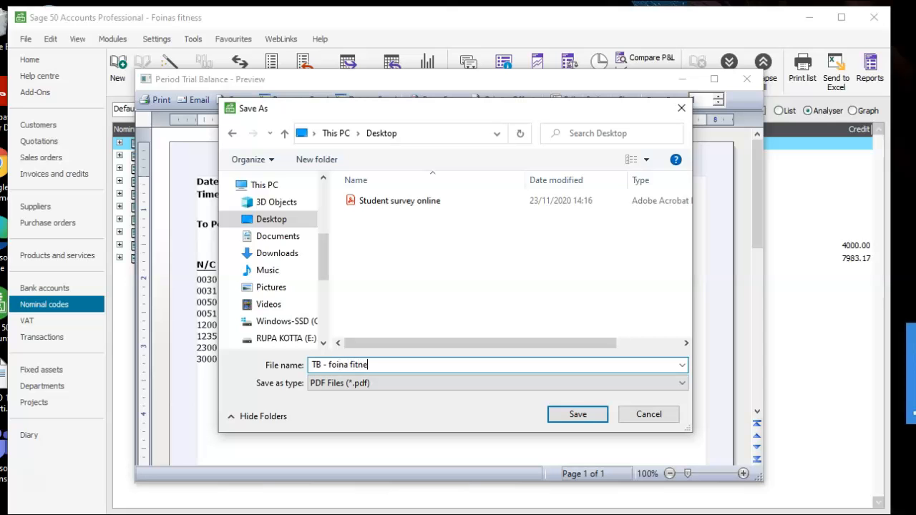
click(569, 414)
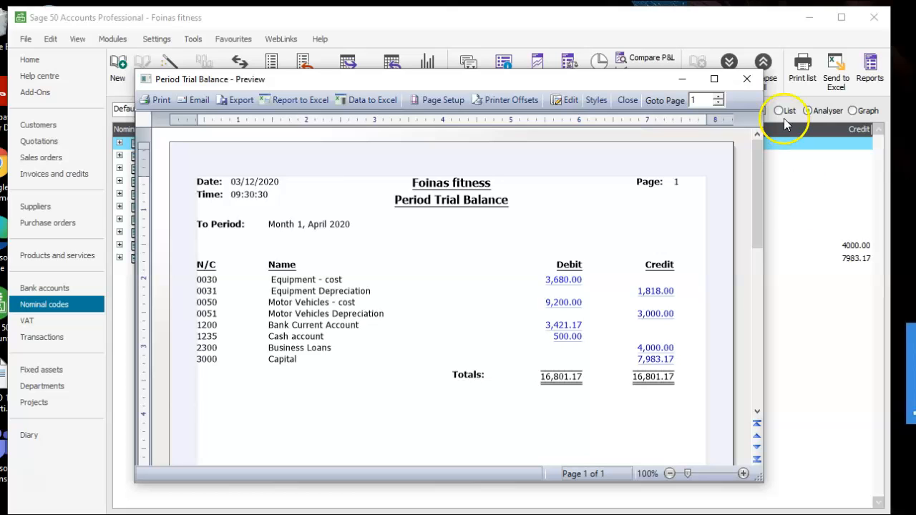
click(746, 83)
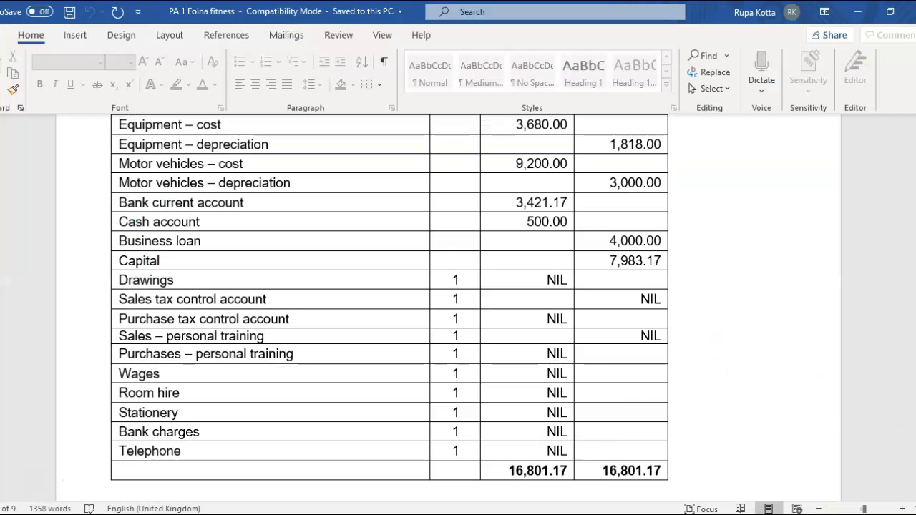
Review the Task 2(b) account names, then open account 4001 Sales Type B, rename it "Sales Nuttition (plans and Bars)", and save.
scroll(390, 308, down, 5)
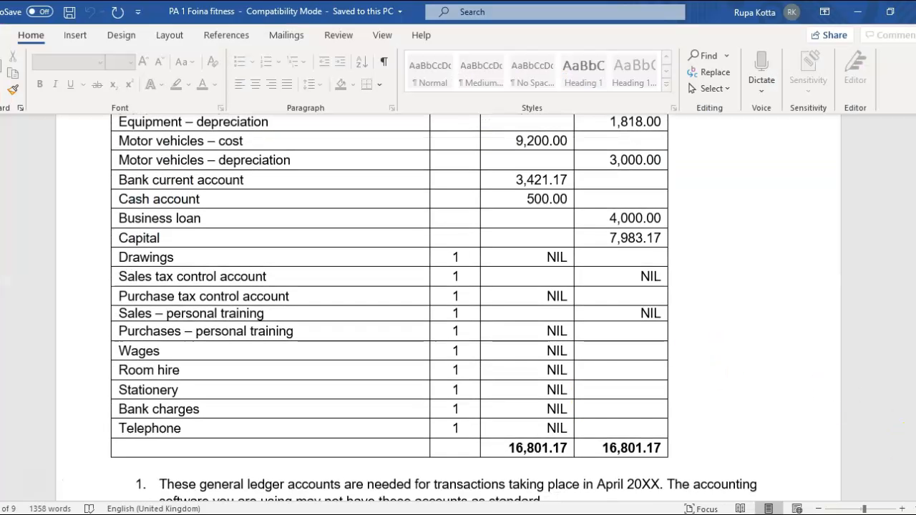
scroll(389, 307, down, 7)
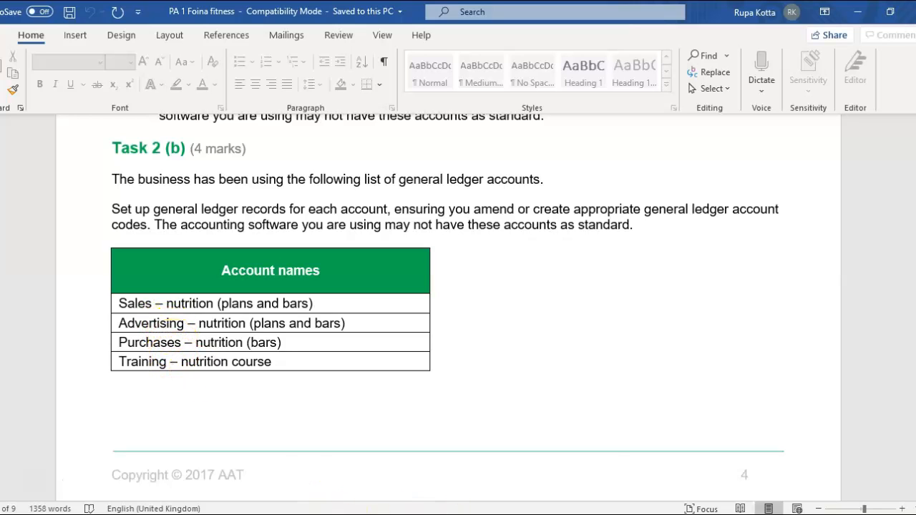
mouse_move(543, 514)
click(543, 465)
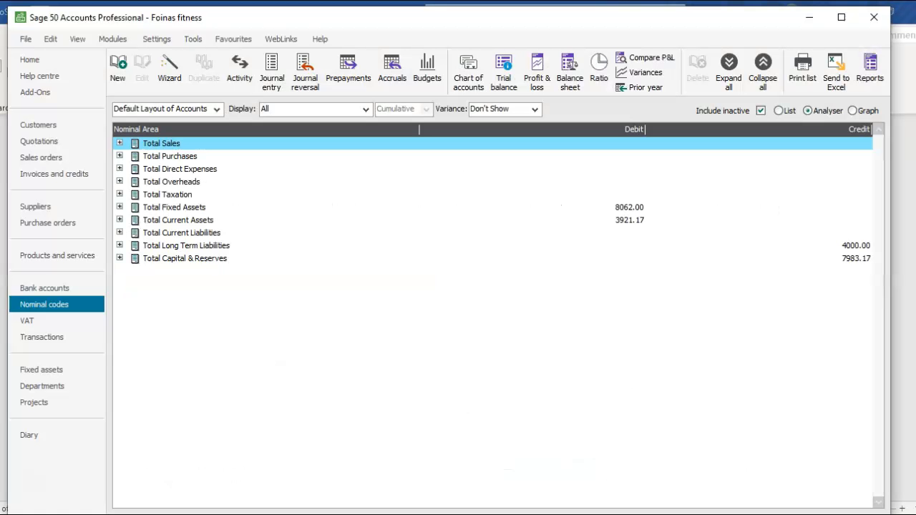
click(116, 61)
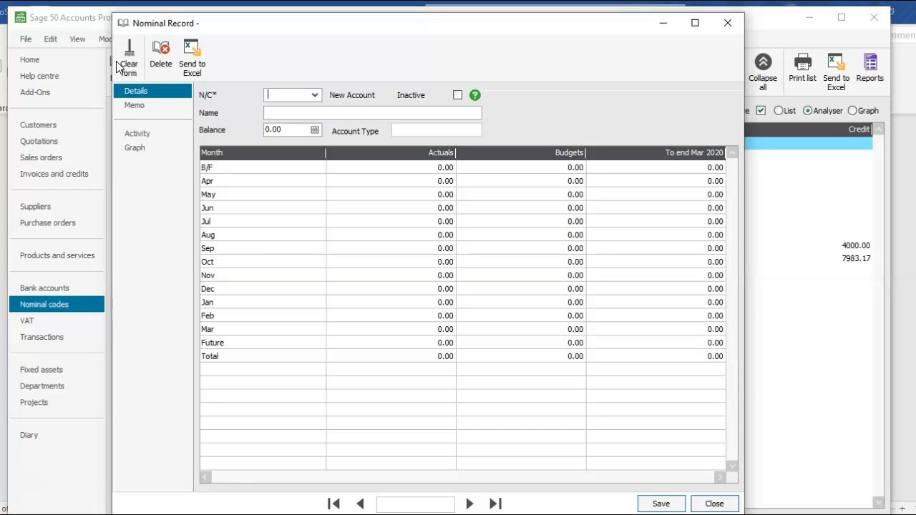
text(4001)
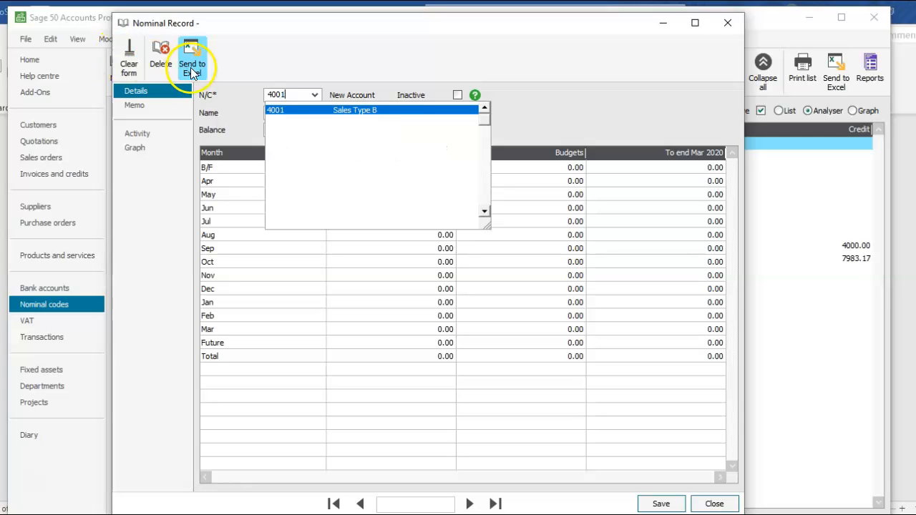
click(361, 110)
click(360, 111)
key(BackSpace)
key(BackSpace)
key(BackSpace)
key(BackSpace)
key(BackSpace)
key(BackSpace)
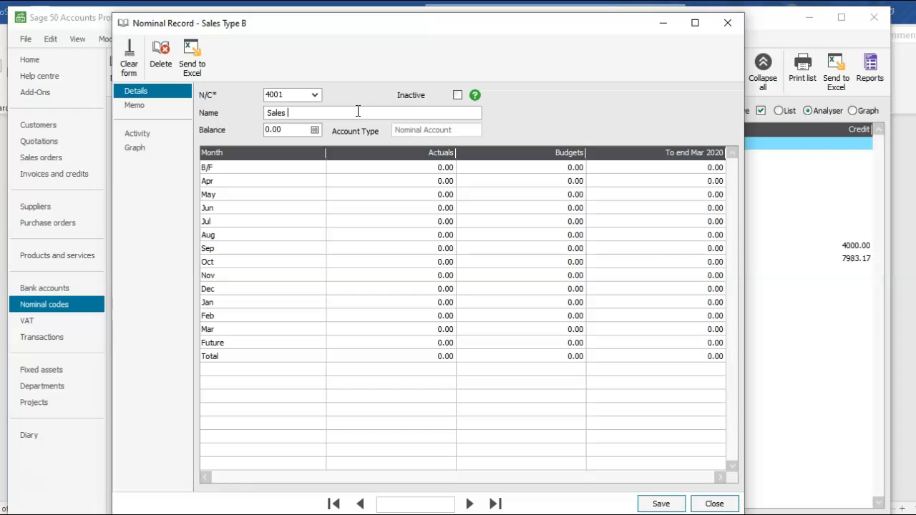
text(N)
text(utt)
text(ition )
text((plans an)
text(d B)
text(ars))
click(653, 506)
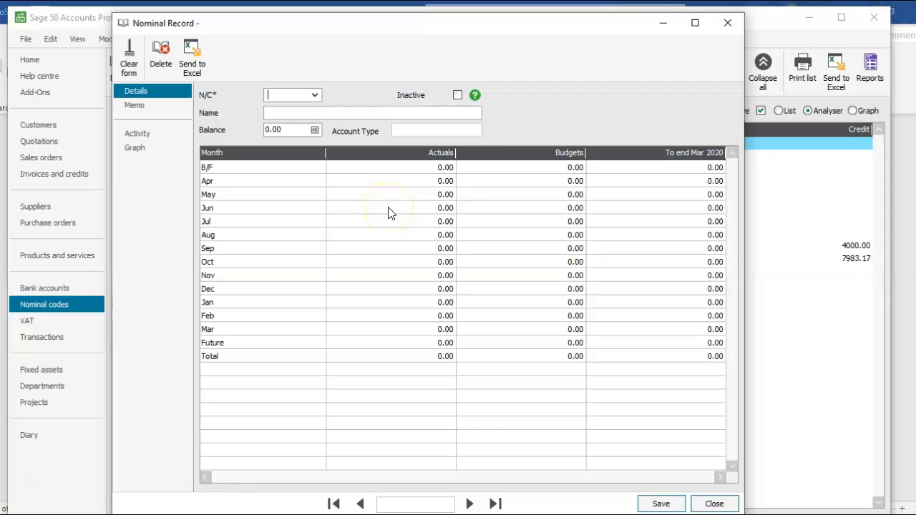
Open account 5001 Materials Imported, rename it "Purchases Nutrition - Plans and bars", and save the record.
text(50)
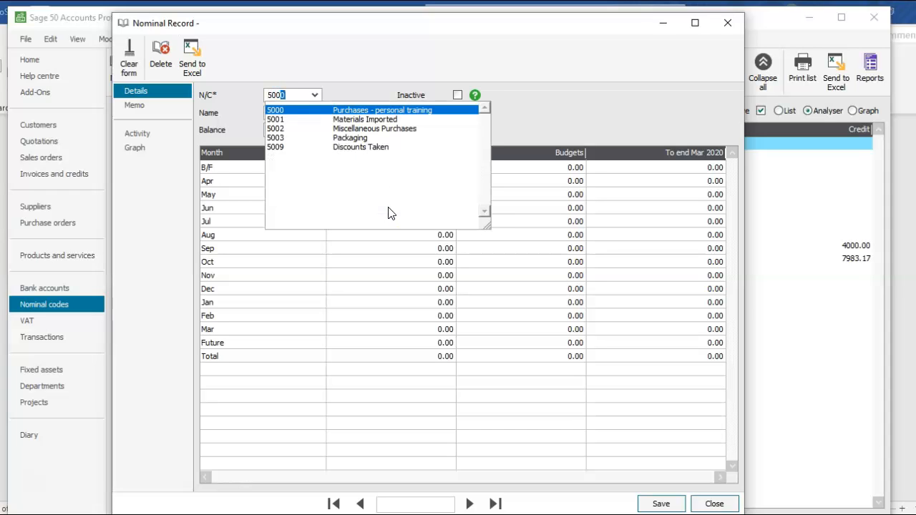
text(01)
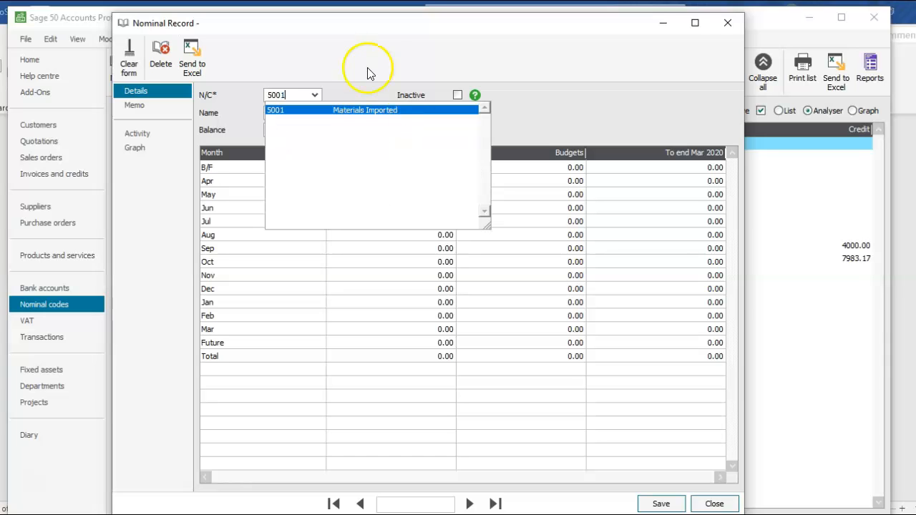
click(360, 110)
click(343, 117)
double_click(342, 117)
key(BackSpace)
key(BackSpace)
key(BackSpace)
key(BackSpace)
key(BackSpace)
key(BackSpace)
key(BackSpace)
key(BackSpace)
key(BackSpace)
key(BackSpace)
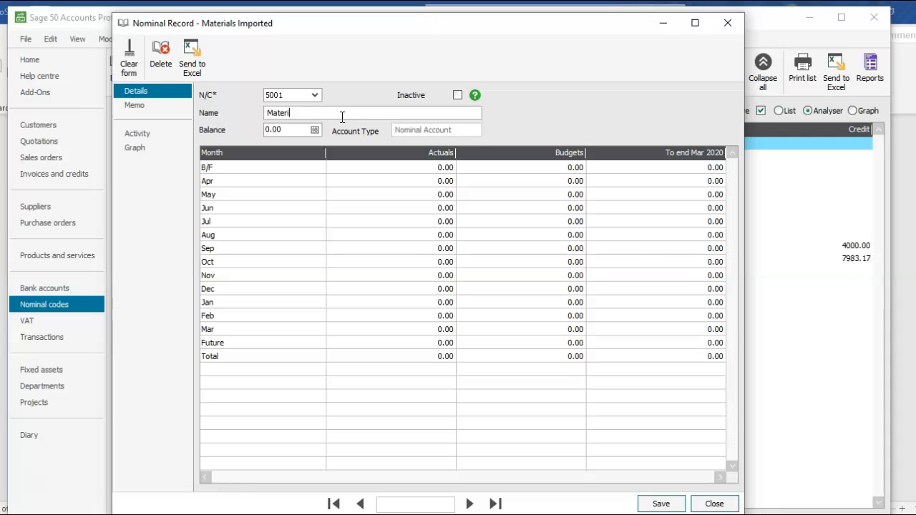
text(Purchases Nutrition - Plans and bars)
click(655, 504)
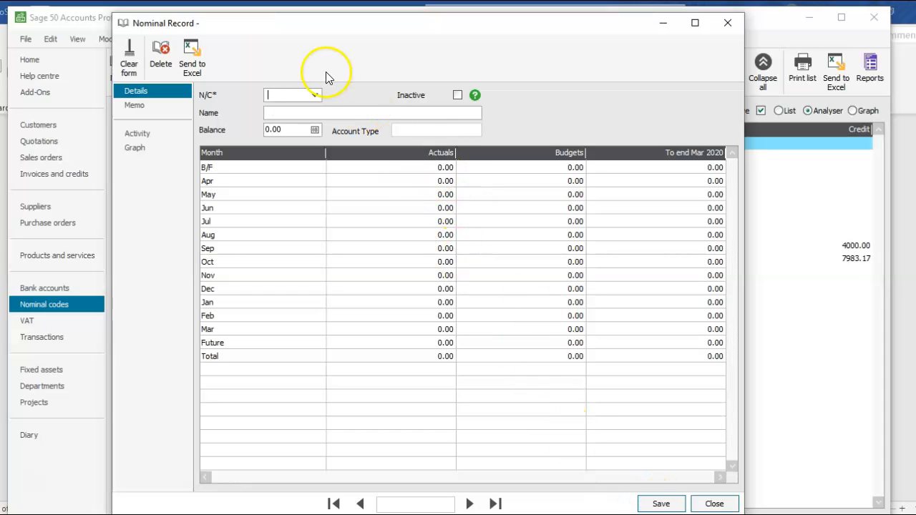
Open account 6201 Advertising from the code list, rename it "Advertising - Nutrition plans and bars", and save the record.
click(316, 94)
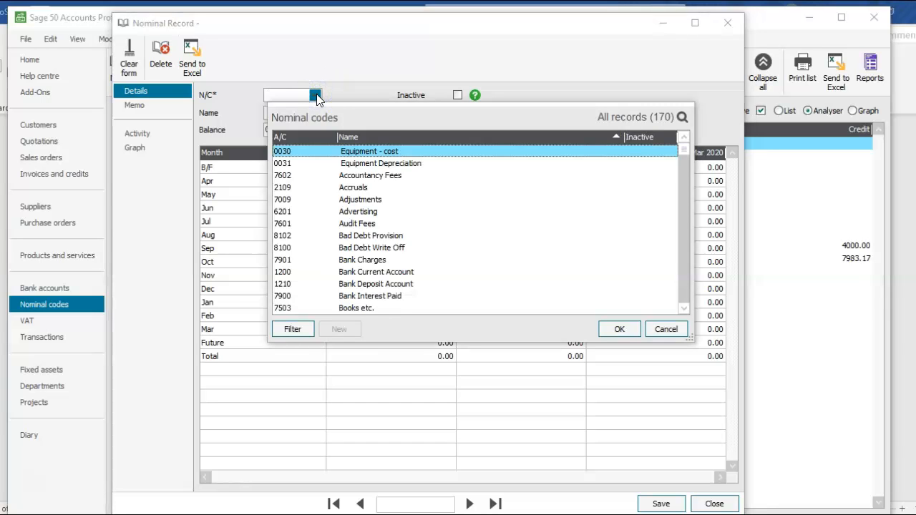
key(a)
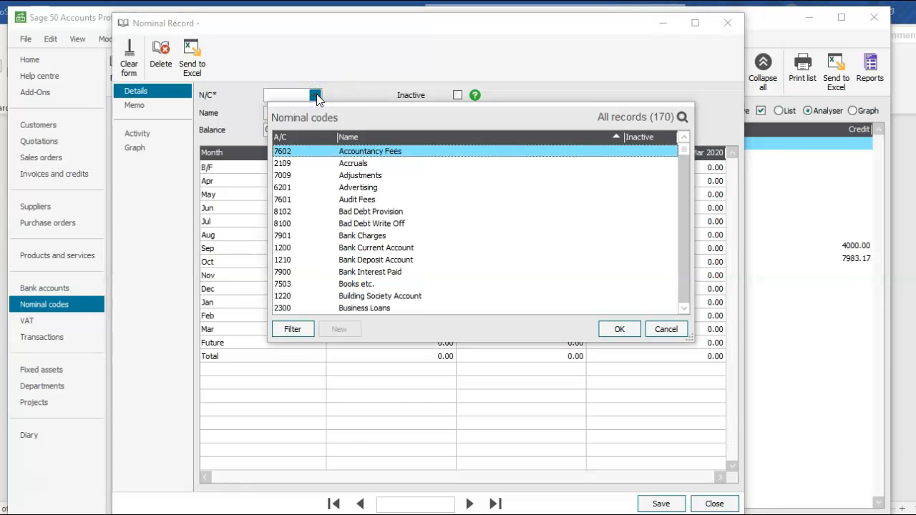
click(358, 187)
click(617, 330)
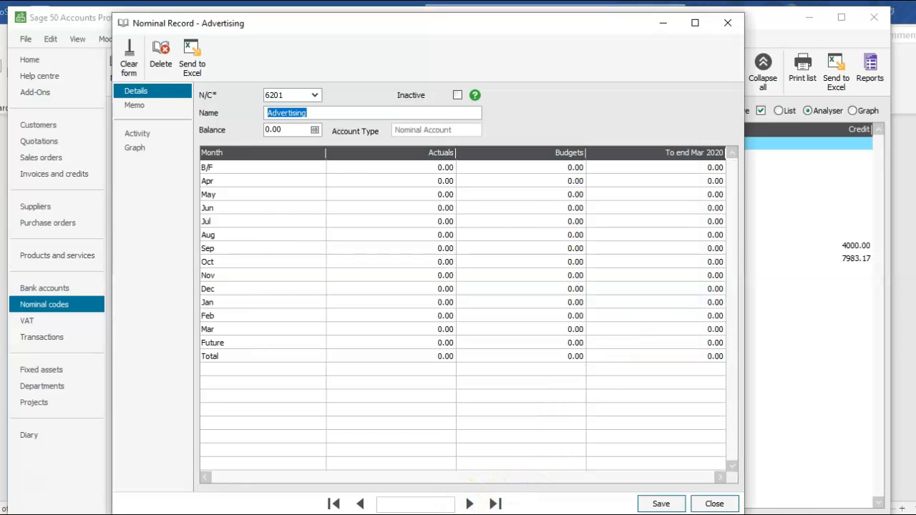
click(458, 514)
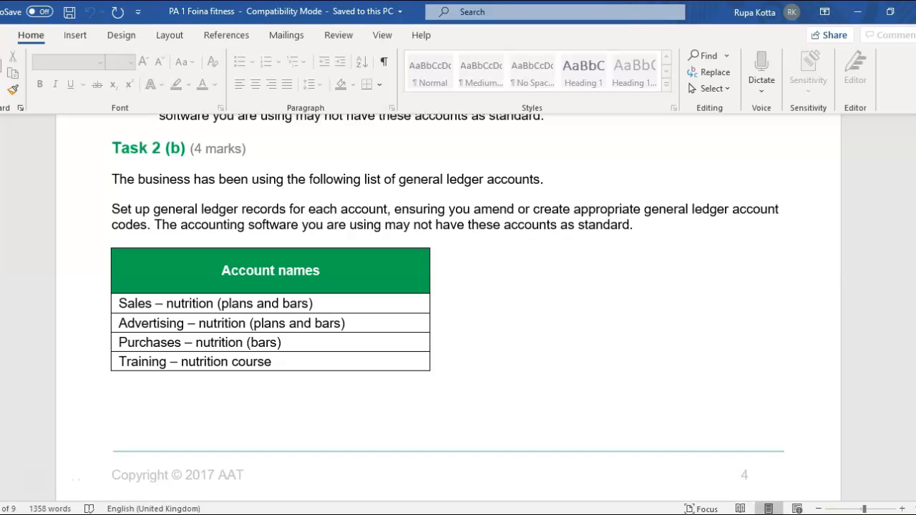
mouse_move(544, 512)
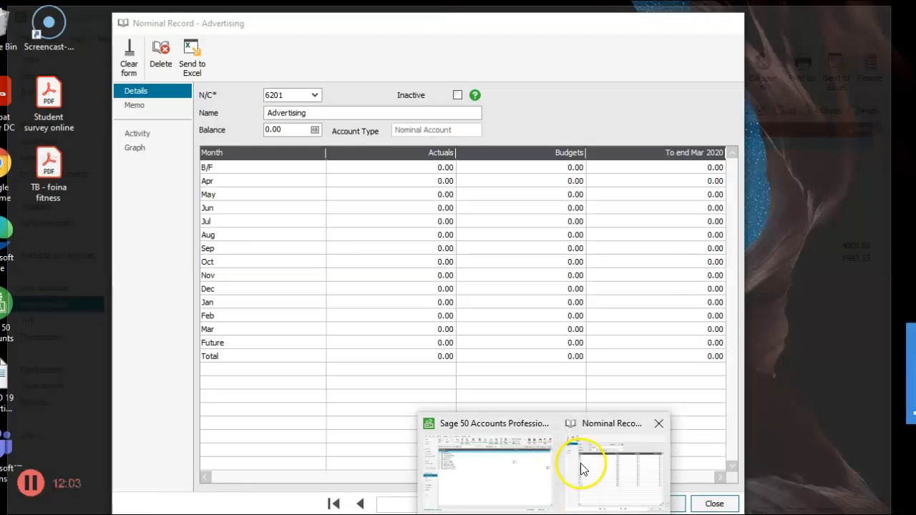
click(580, 463)
click(331, 113)
text(- Nutrit)
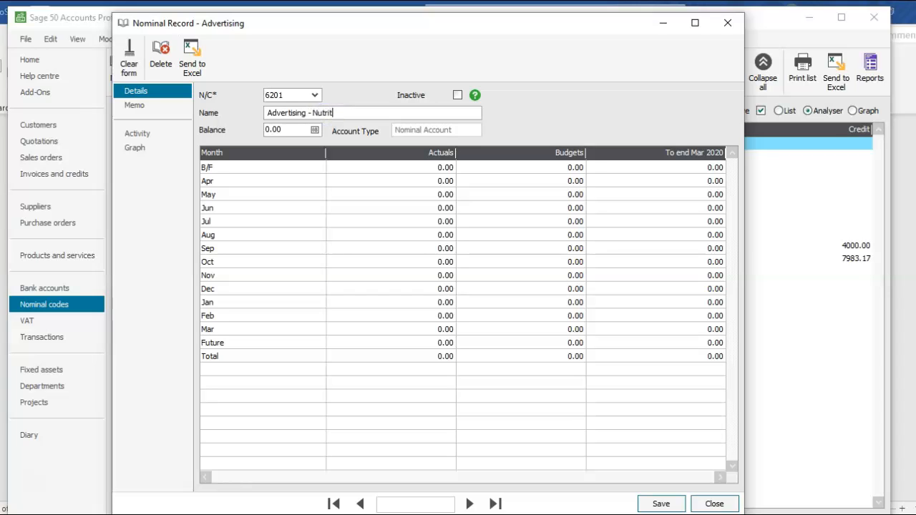
text(ion plans and vars)
key(BackSpace)
key(BackSpace)
key(BackSpace)
text(bars)
click(659, 505)
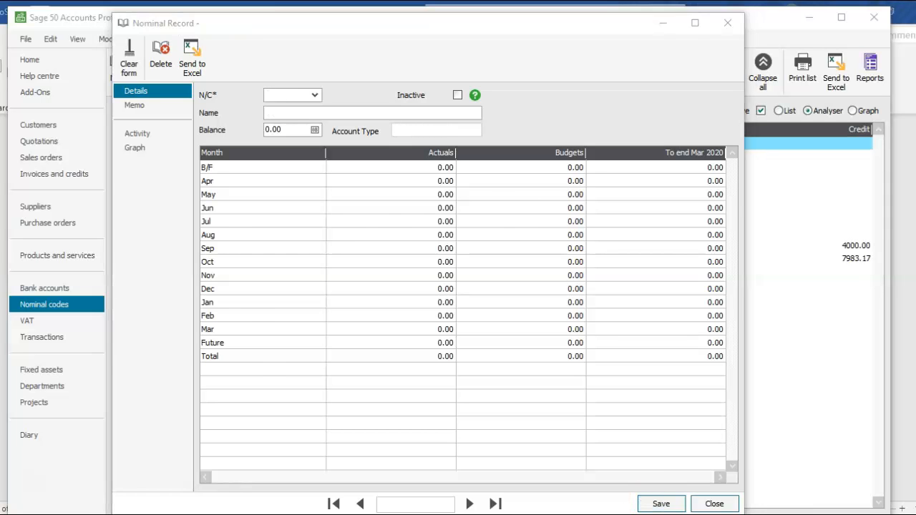
Open account 8203 Training Costs, rename it "Training Nutrition course", save the record, and close the nominal record window.
key(alt+Tab)
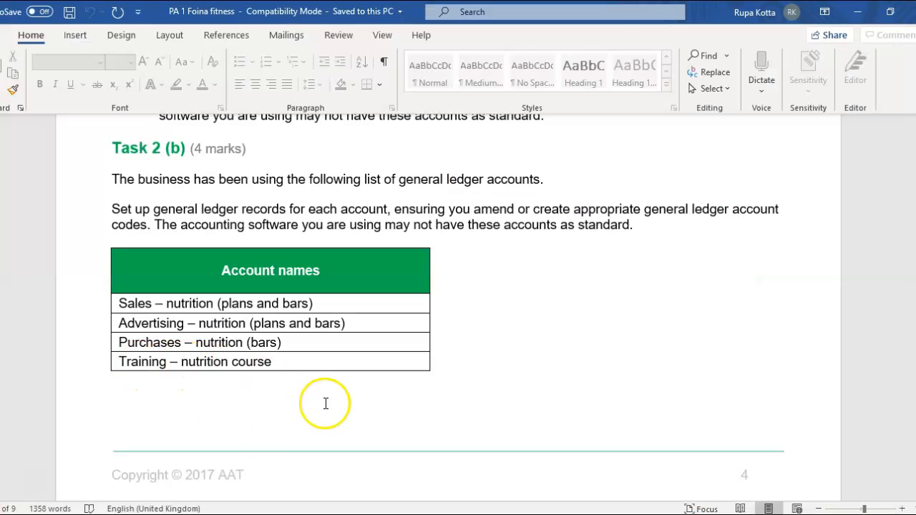
mouse_move(529, 512)
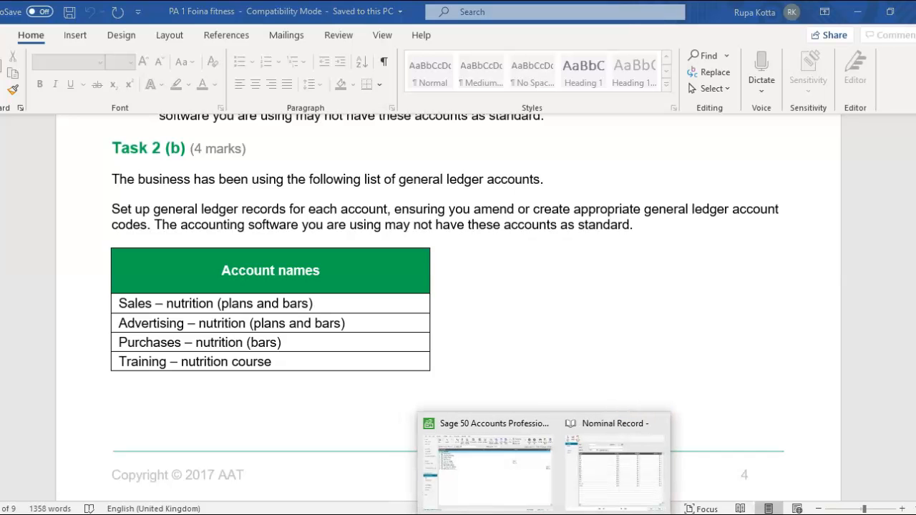
click(638, 477)
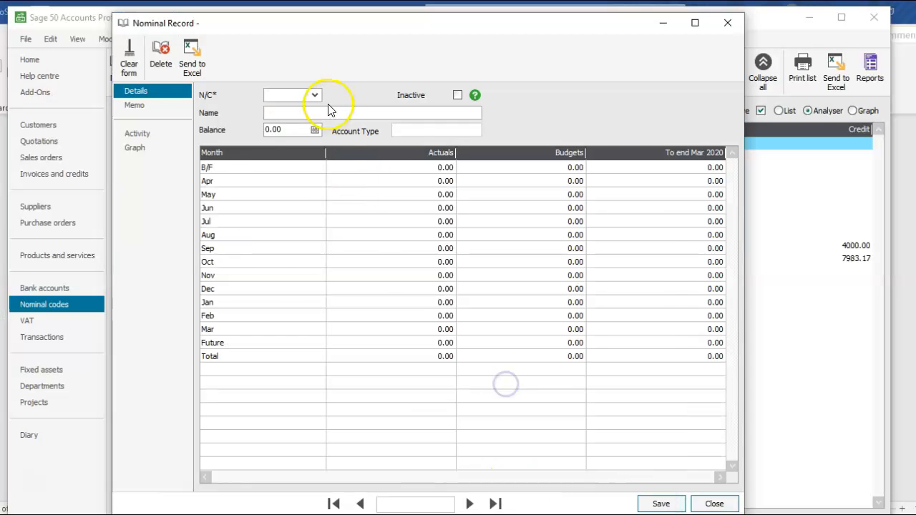
click(315, 95)
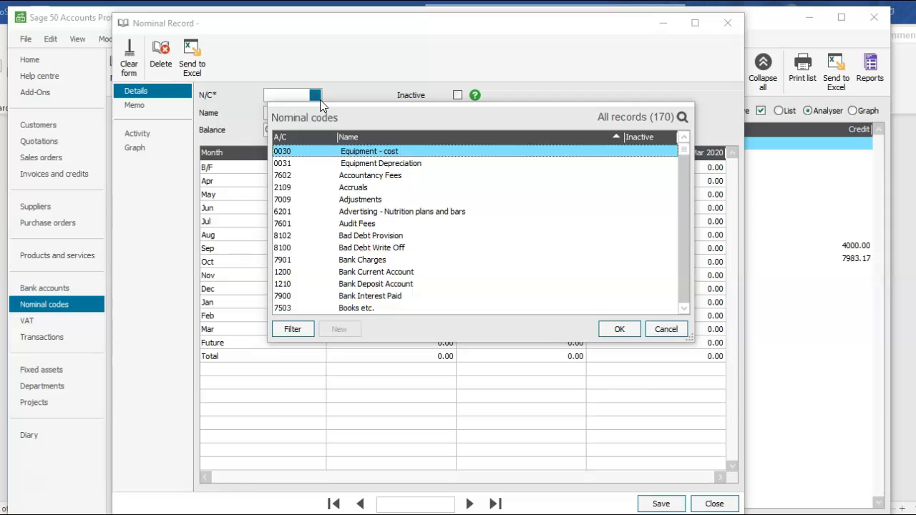
key(t)
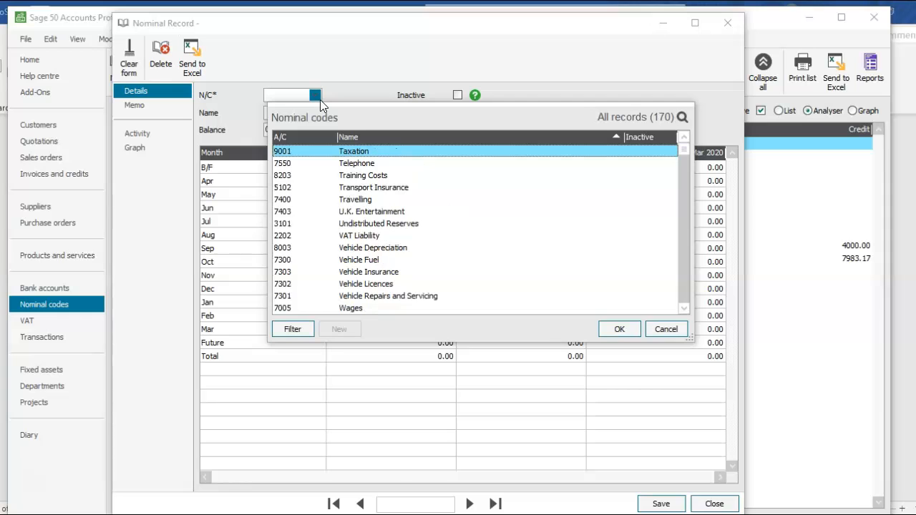
click(363, 176)
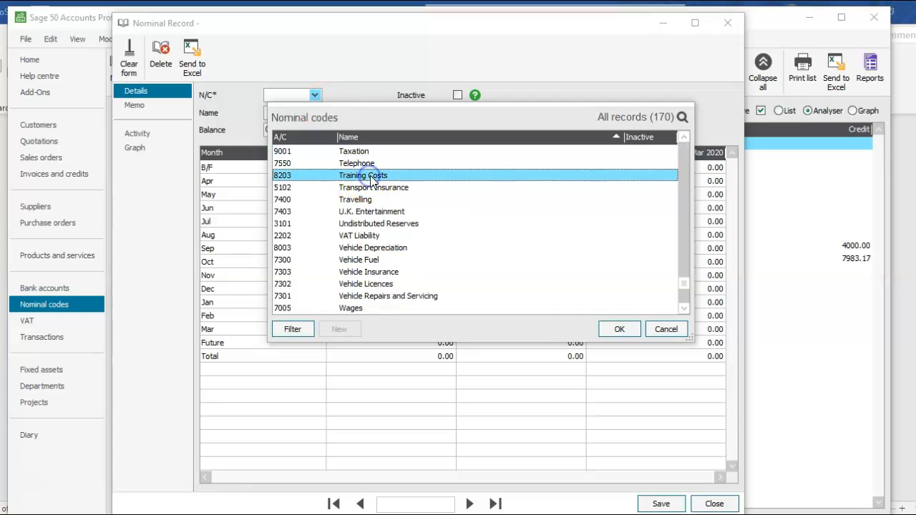
click(610, 332)
click(341, 112)
key(BackSpace)
key(BackSpace)
key(BackSpace)
key(BackSpace)
key(BackSpace)
text(N)
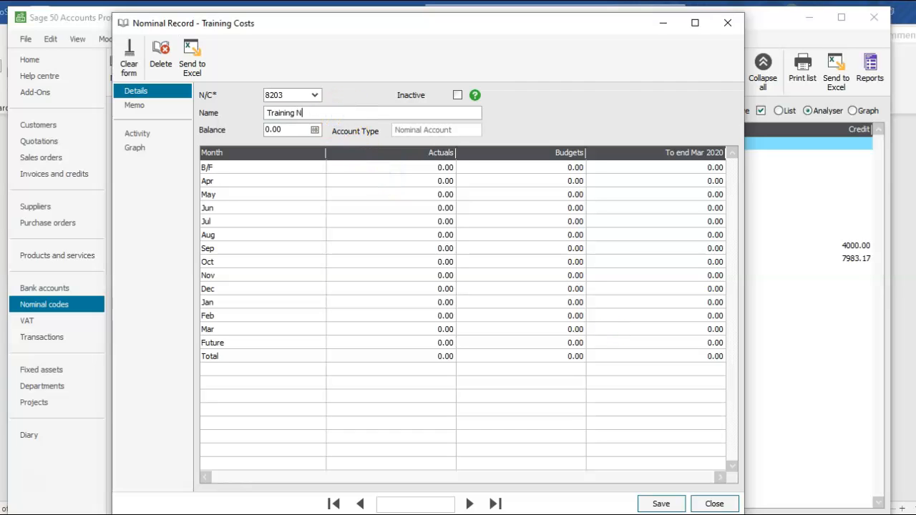
text(utrition course)
click(656, 505)
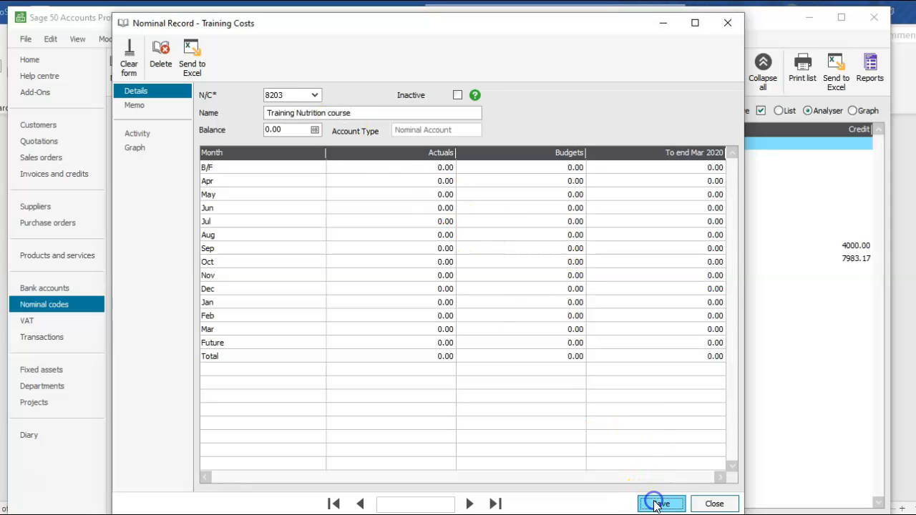
click(709, 504)
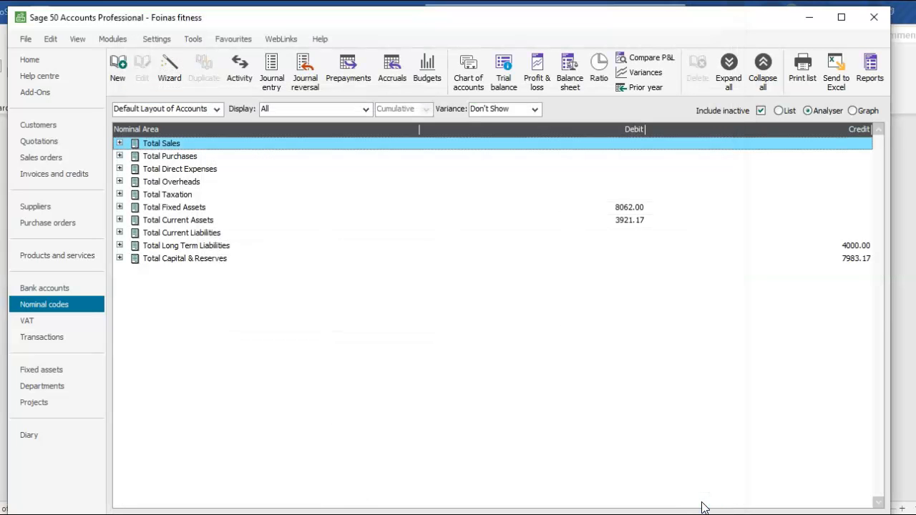